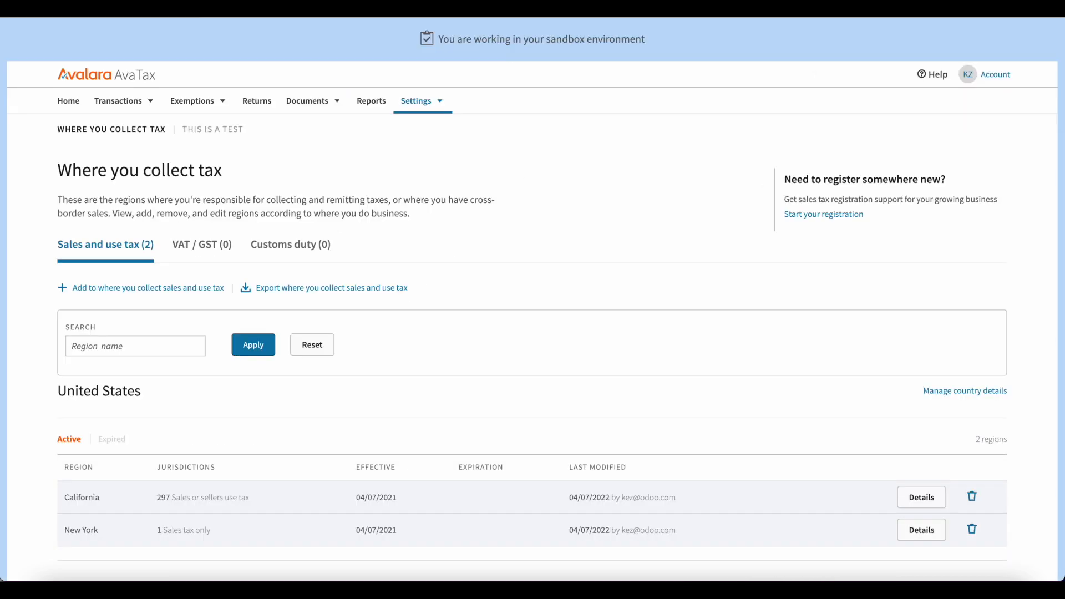
- Open the License and API keys page of the AvaTax sandbox account
left_click(425, 107)
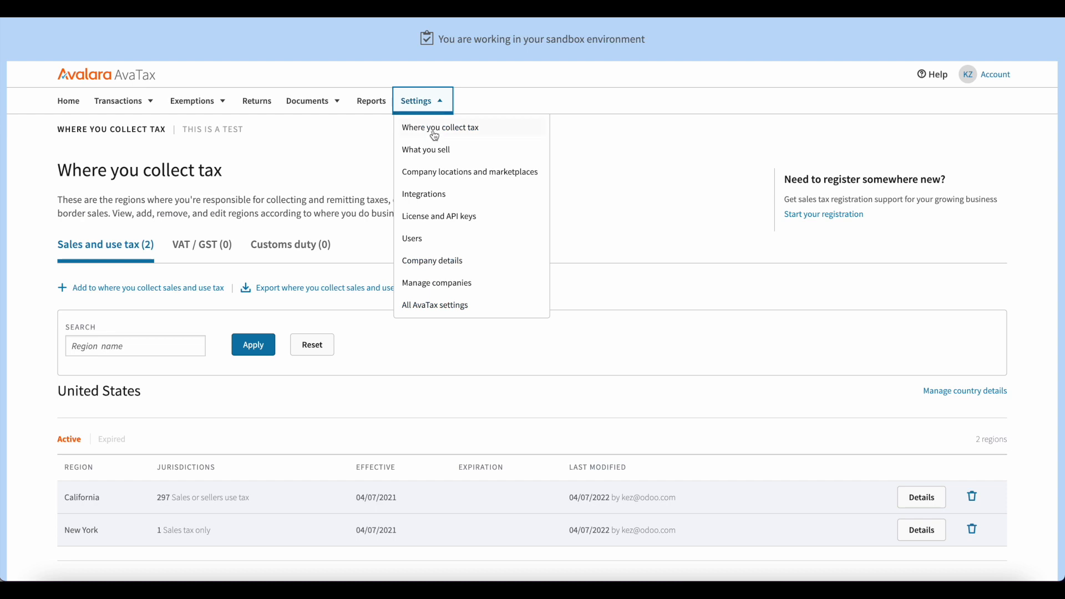
left_click(451, 222)
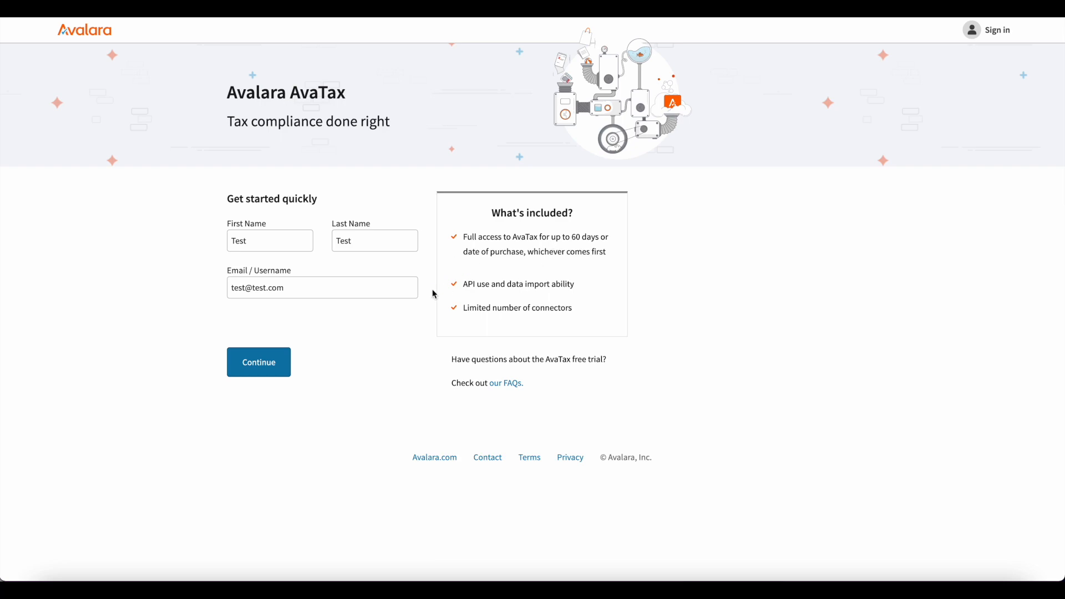
- Submit the prefilled contact details and company details forms to sign up for the Avalara AvaTax free trial
left_click(259, 363)
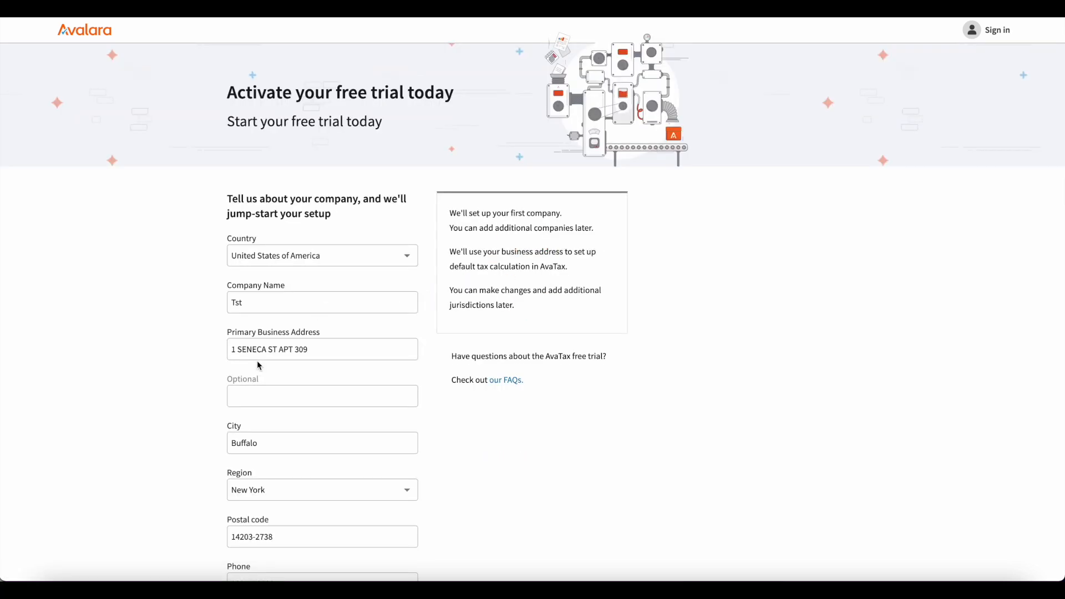
scroll(257, 365, "down", 3)
left_click(251, 483)
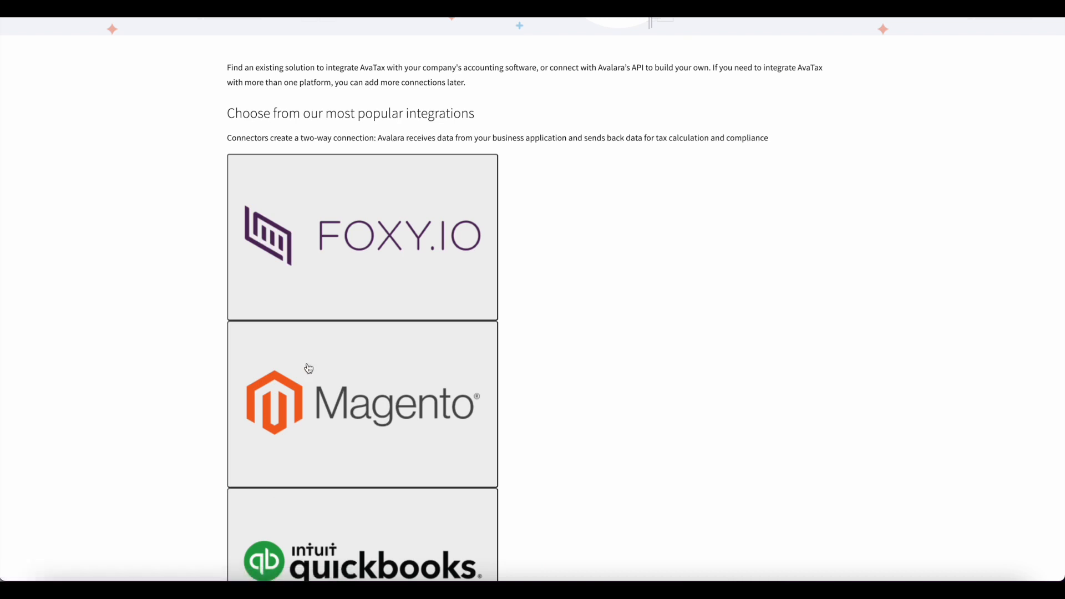
- Choose API & Custom Integration for AvaTax as the connection and select the API option
scroll(308, 366, "down", 10)
scroll(306, 364, "down", 2)
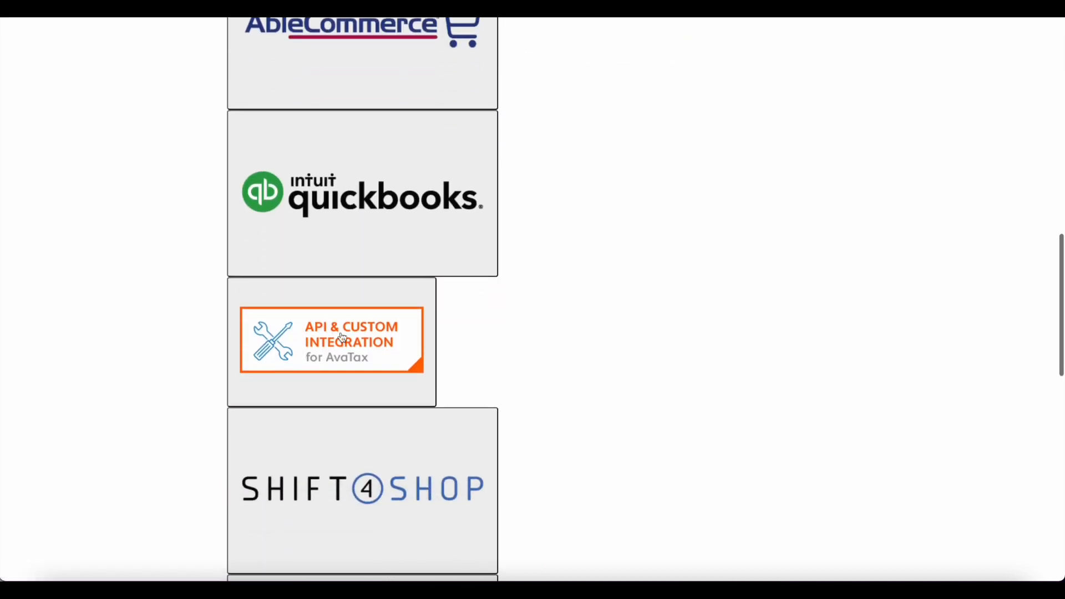
left_click(351, 345)
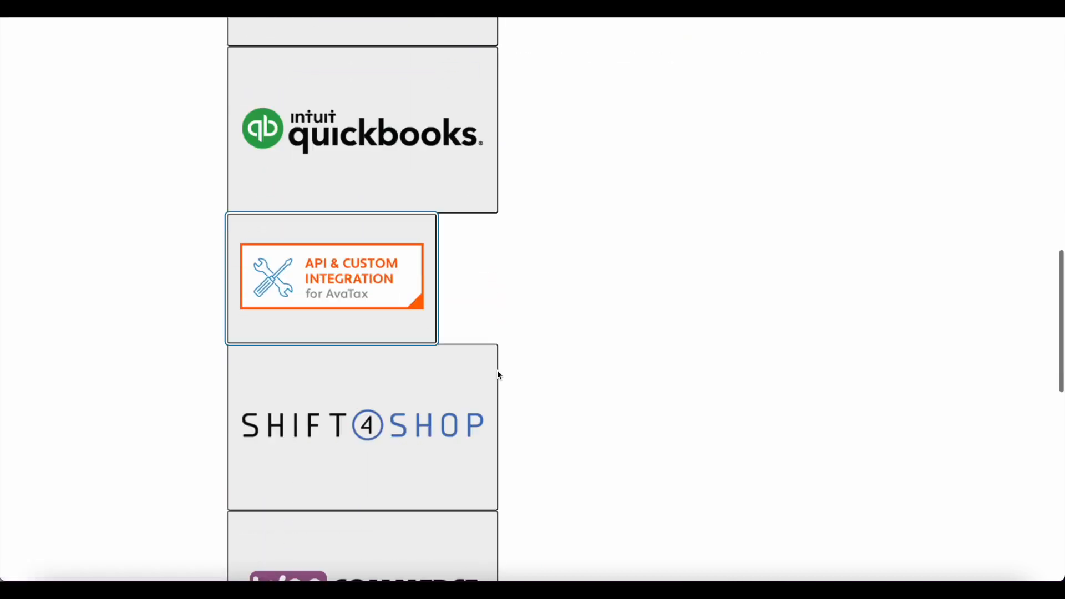
scroll(309, 511, "down", 1)
left_click(272, 511)
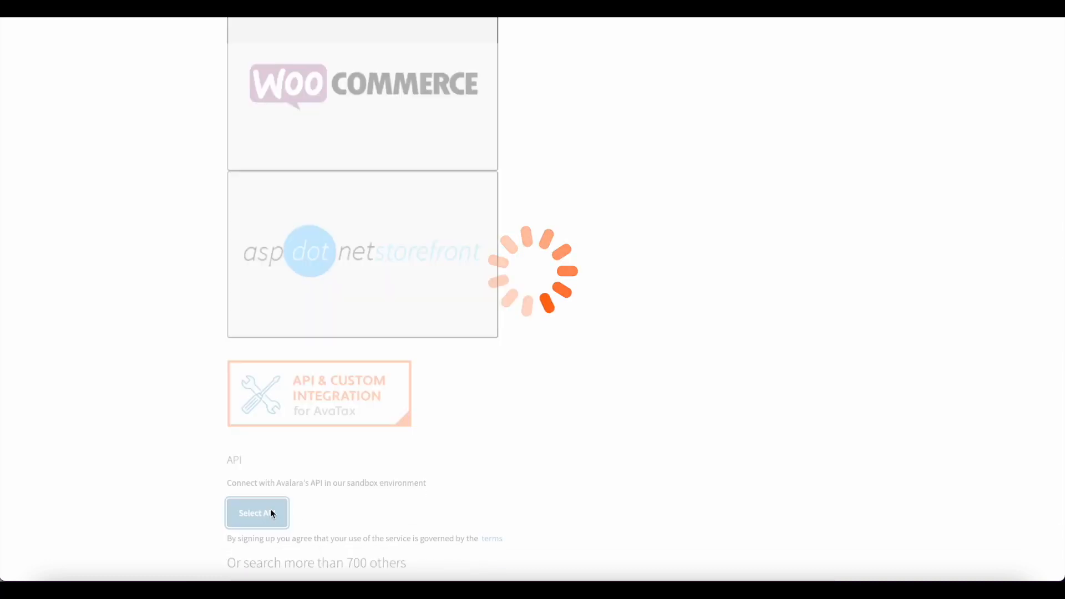
scroll(351, 504, "down", 2)
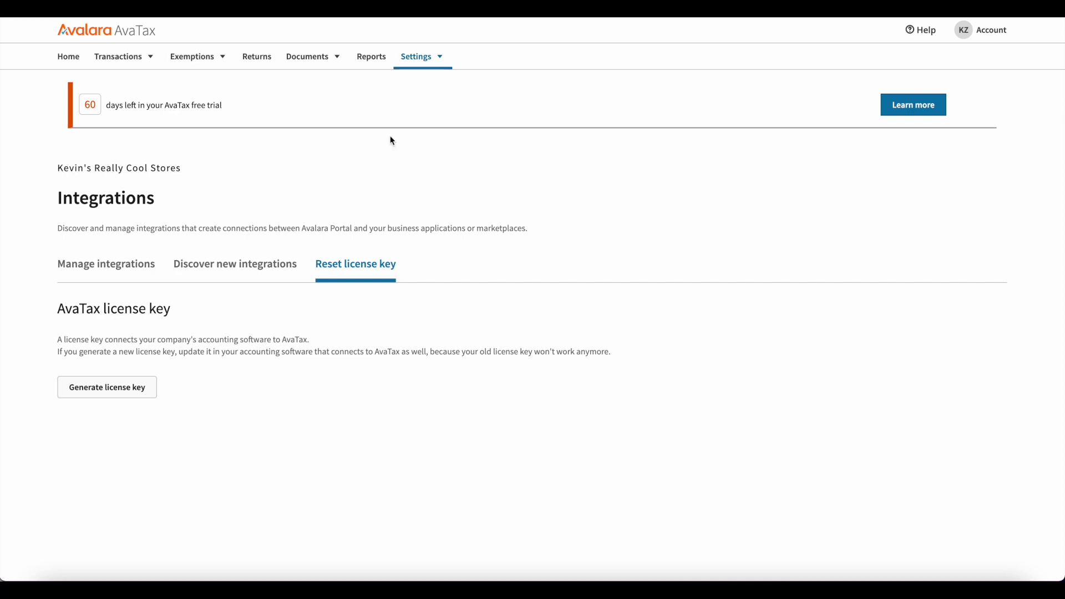
left_click(417, 56)
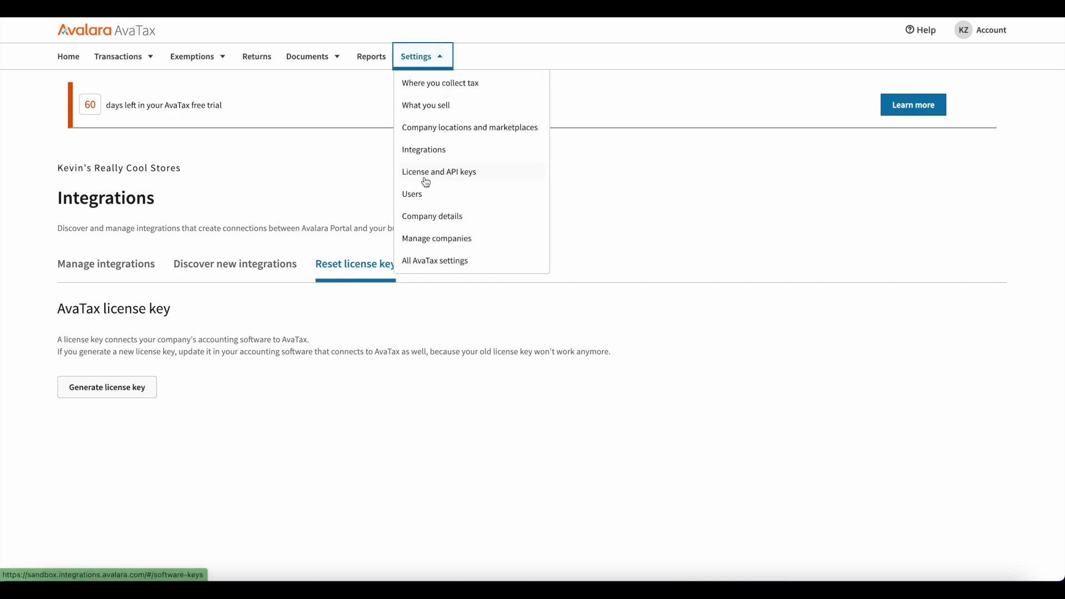
left_click(340, 162)
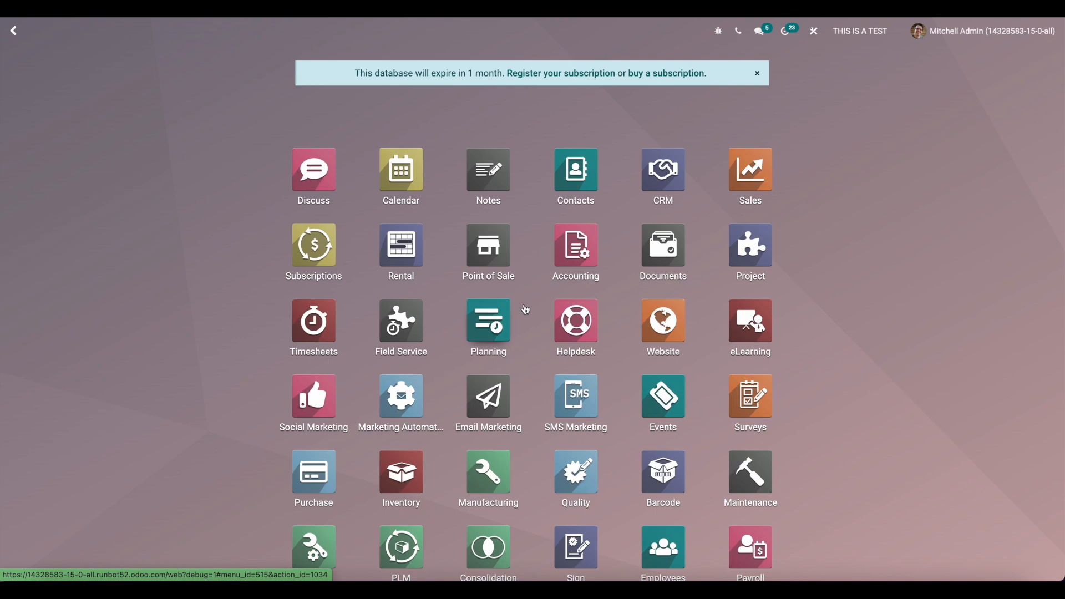
- Switch to Odoo, find the Accounting app by searching "account", and go to the AvaTax section of its settings
type("account")
key("Return")
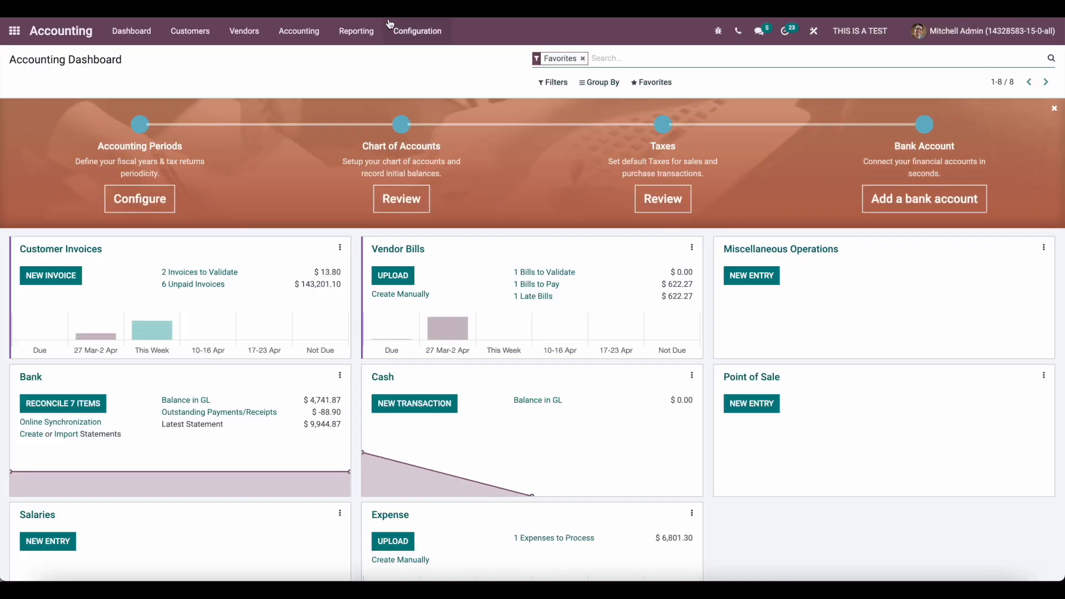
left_click(404, 31)
left_click(415, 56)
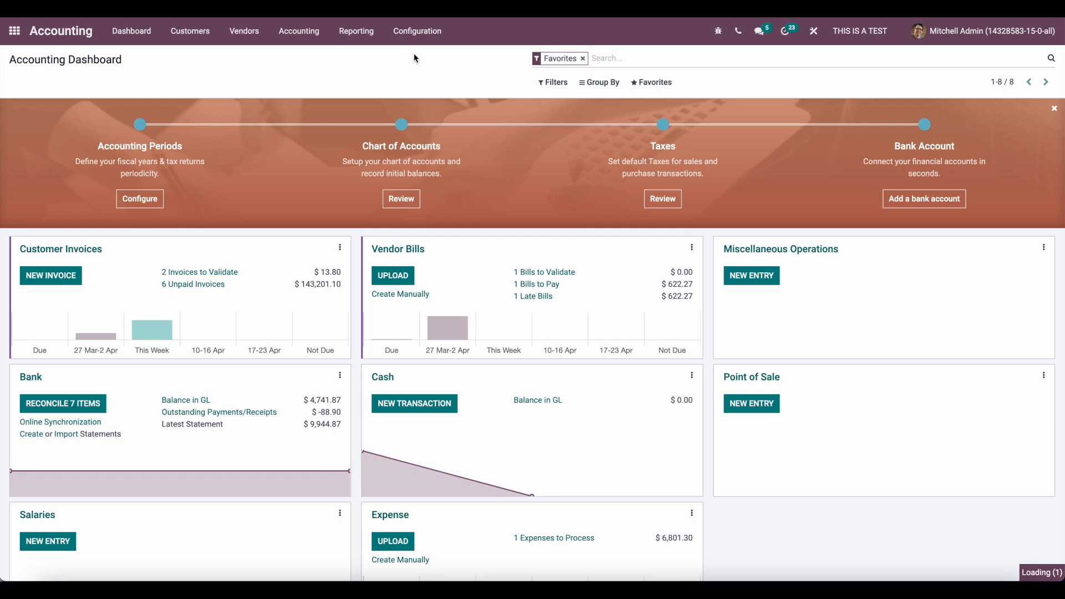
scroll(366, 272, "down", 3)
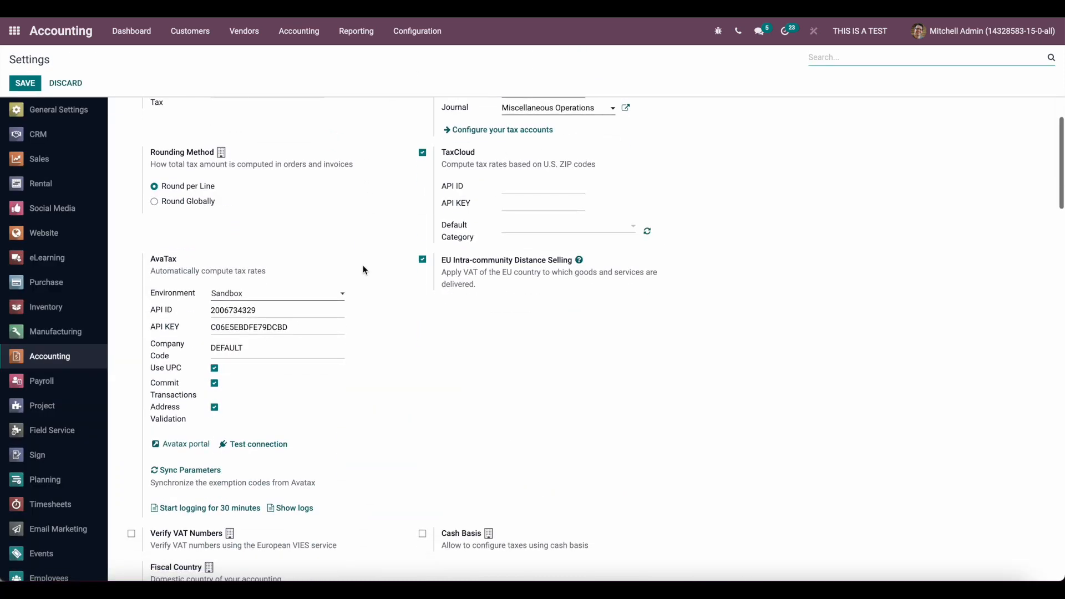
scroll(362, 275, "down", 1)
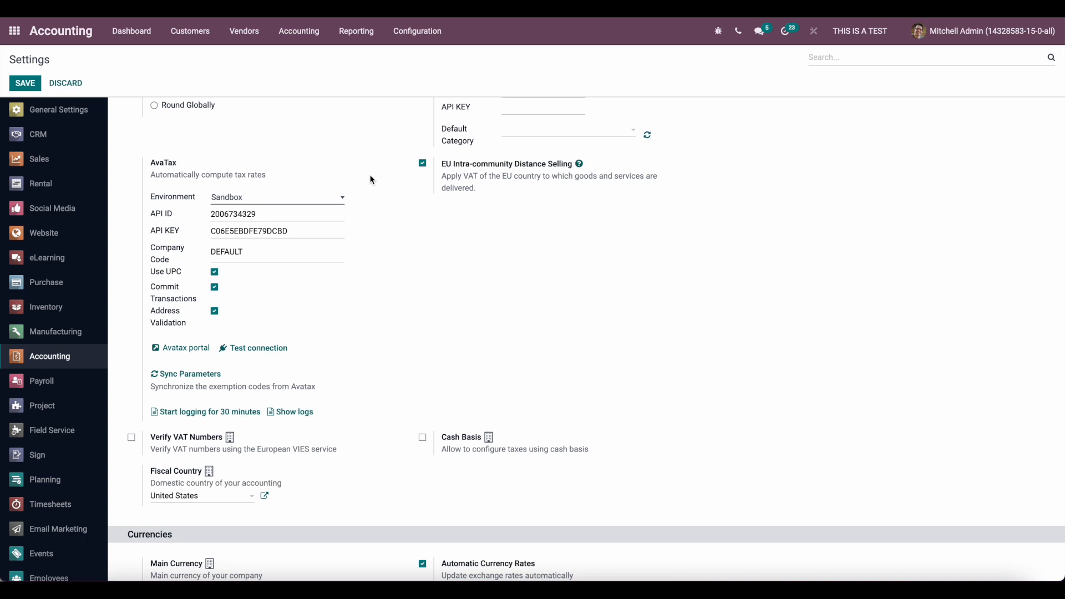
- Check the Sandbox and Production options of the AvaTax environment without changing the selection
left_click(273, 198)
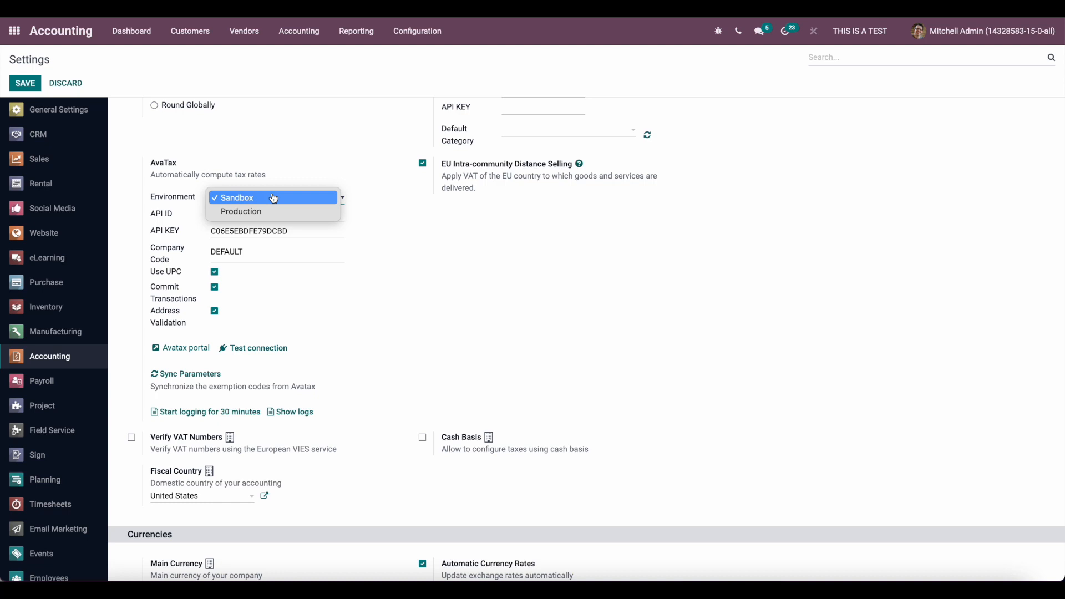
left_click(366, 190)
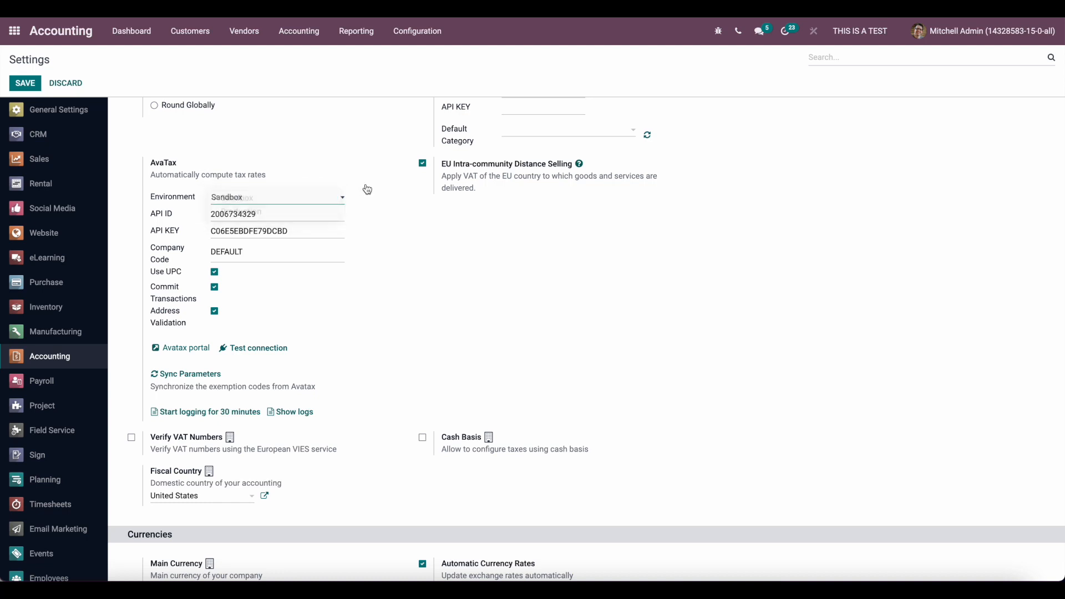
left_click(257, 201)
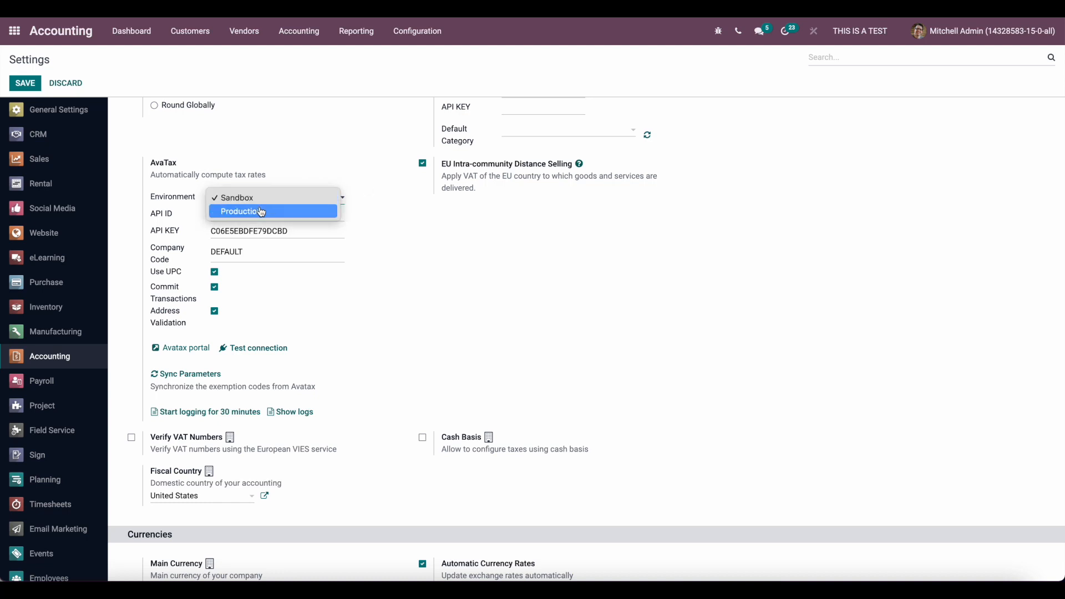
left_click(339, 208)
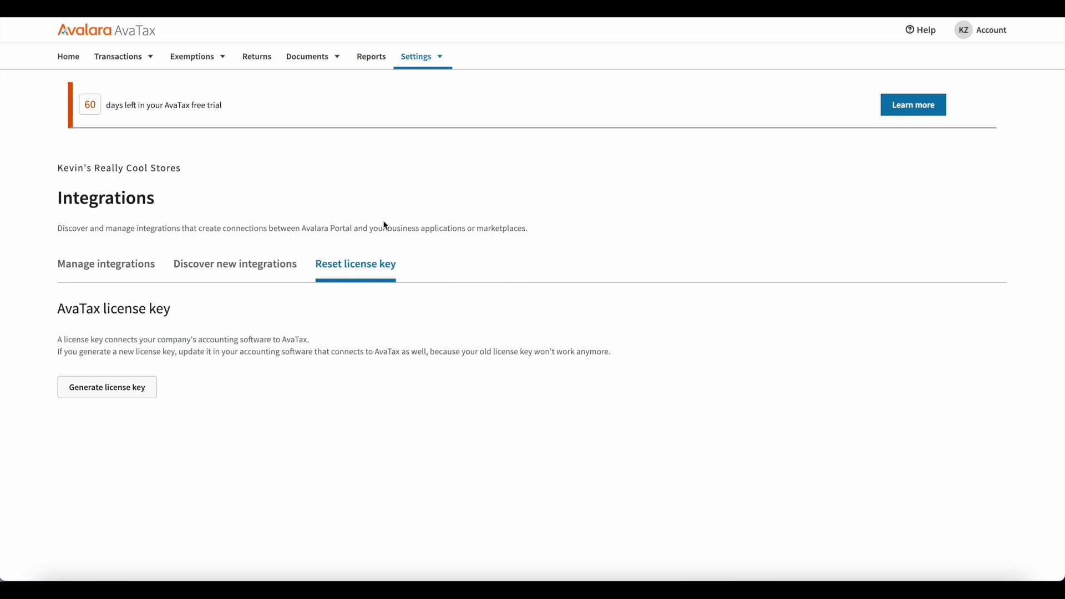
left_click(423, 55)
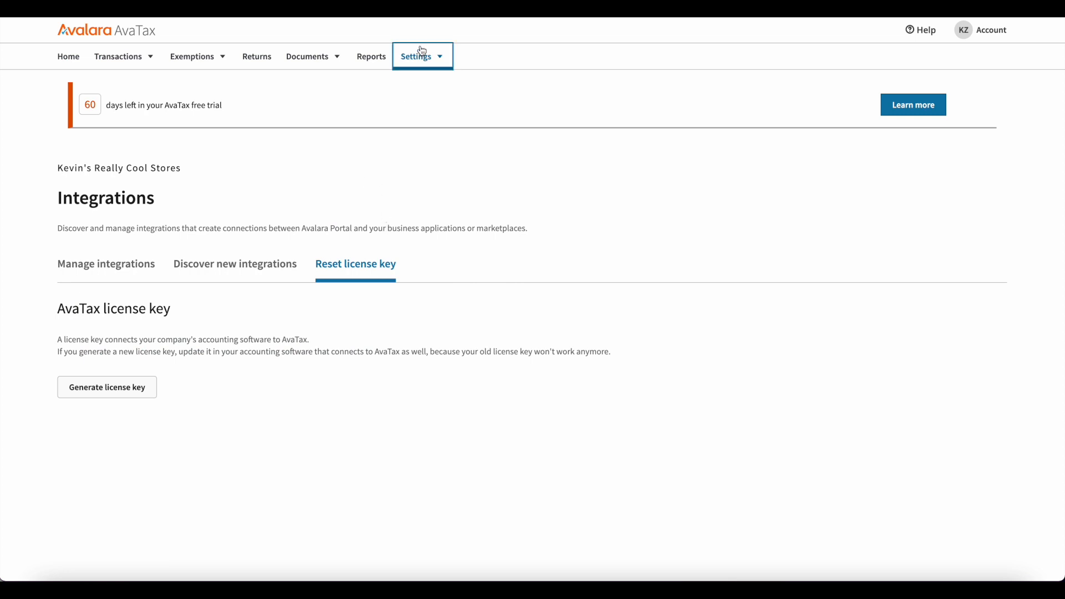
left_click(361, 172)
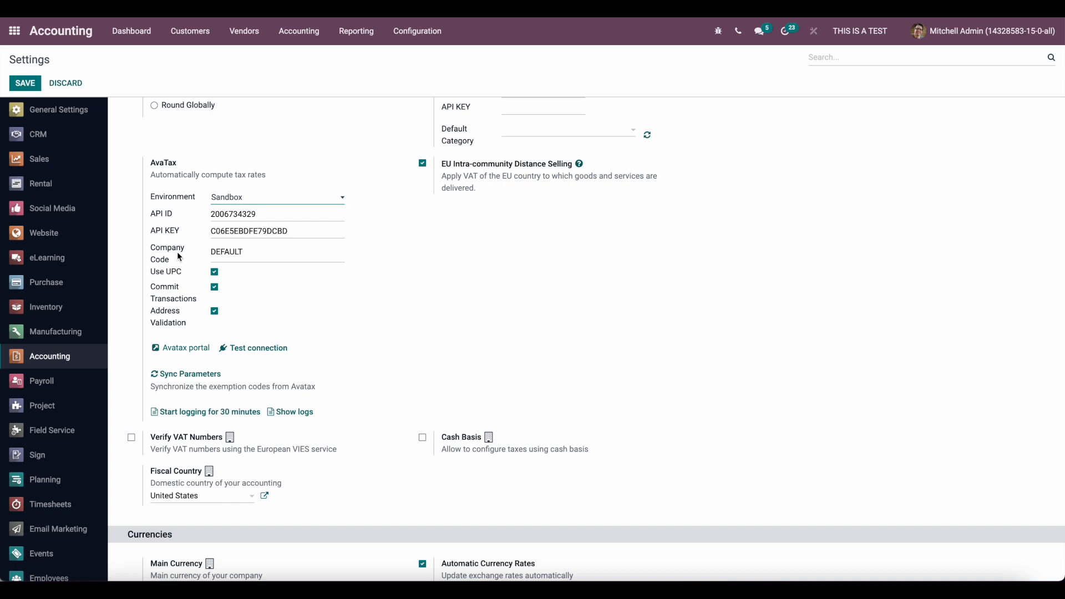
- Examine the Company Code and the UPC, commit and address validation options in Odoo's AvaTax settings
double_click(296, 257)
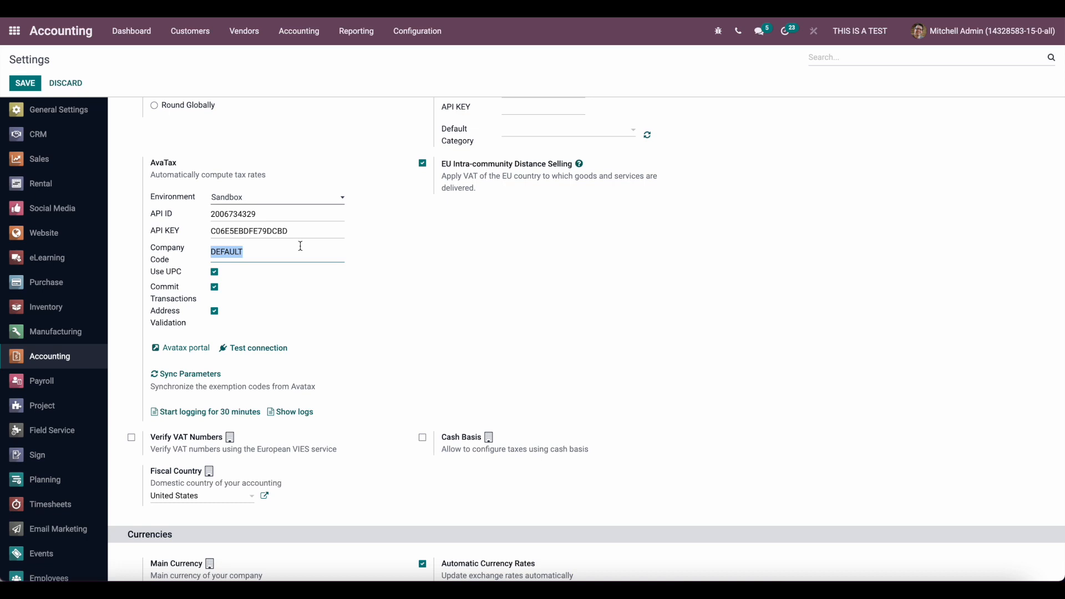
left_click(231, 274)
scroll(287, 332, "up", 1)
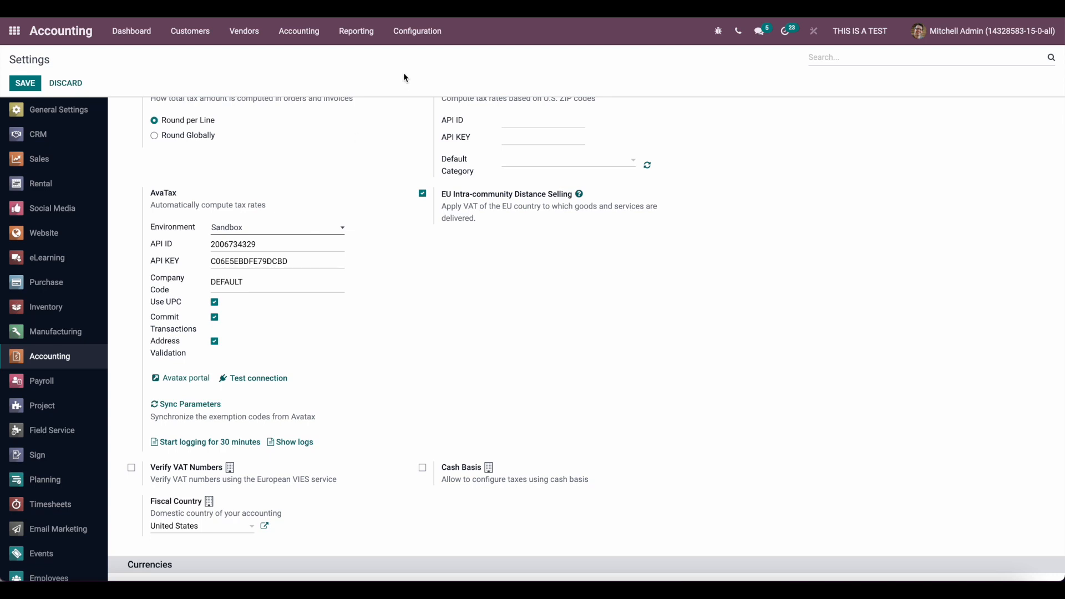
- Open the Automatic Tax Mapping (AvaTax) fiscal position to review its configuration
left_click(416, 33)
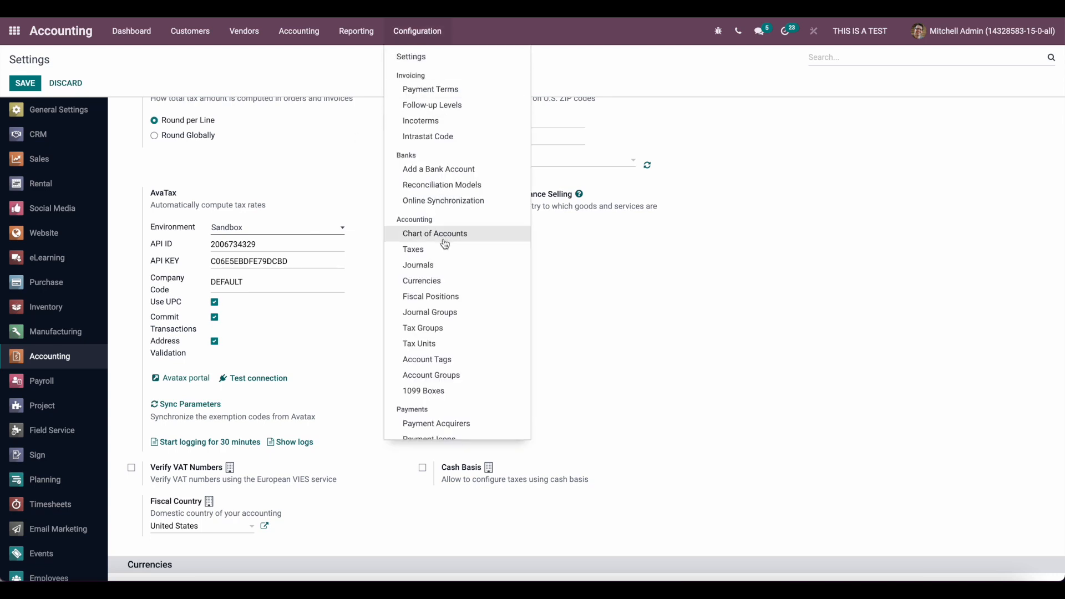
left_click(431, 296)
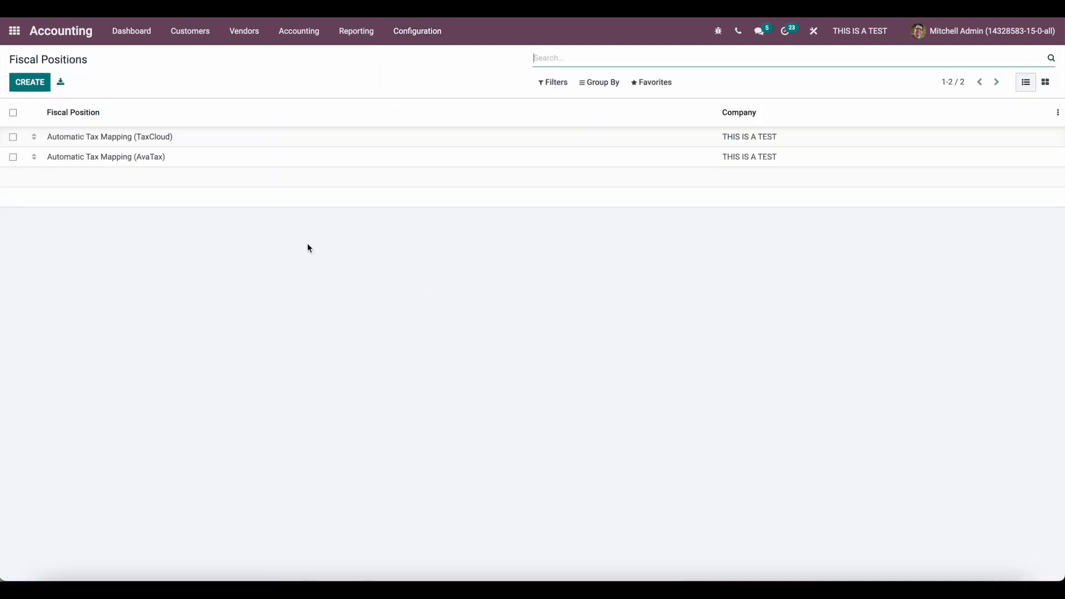
left_click(175, 163)
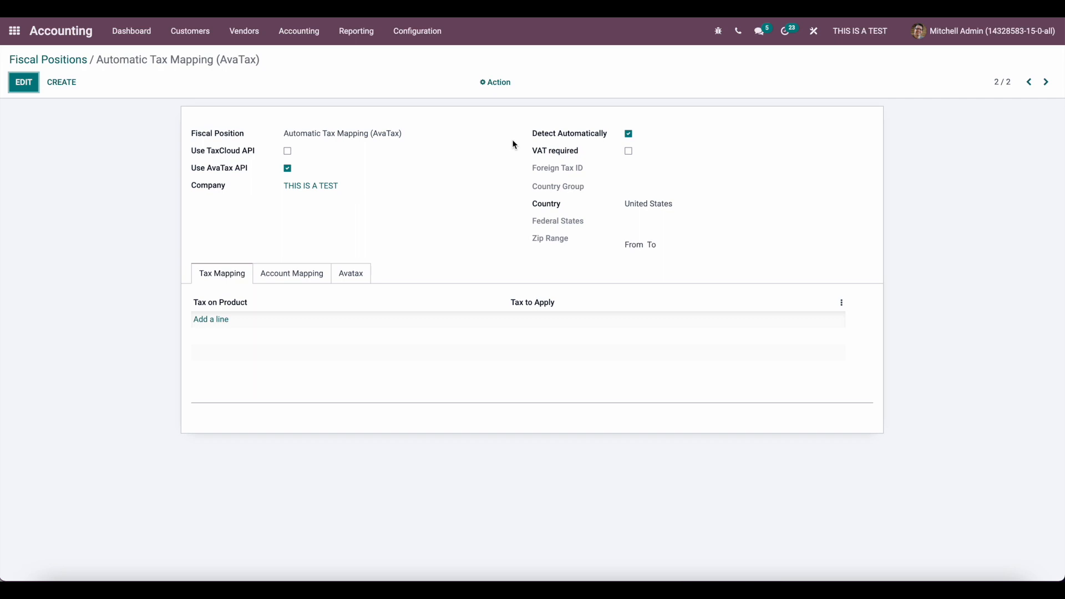
- Search the apps for "product ca", go to Accounting's product categories, and open the All category
left_click(14, 32)
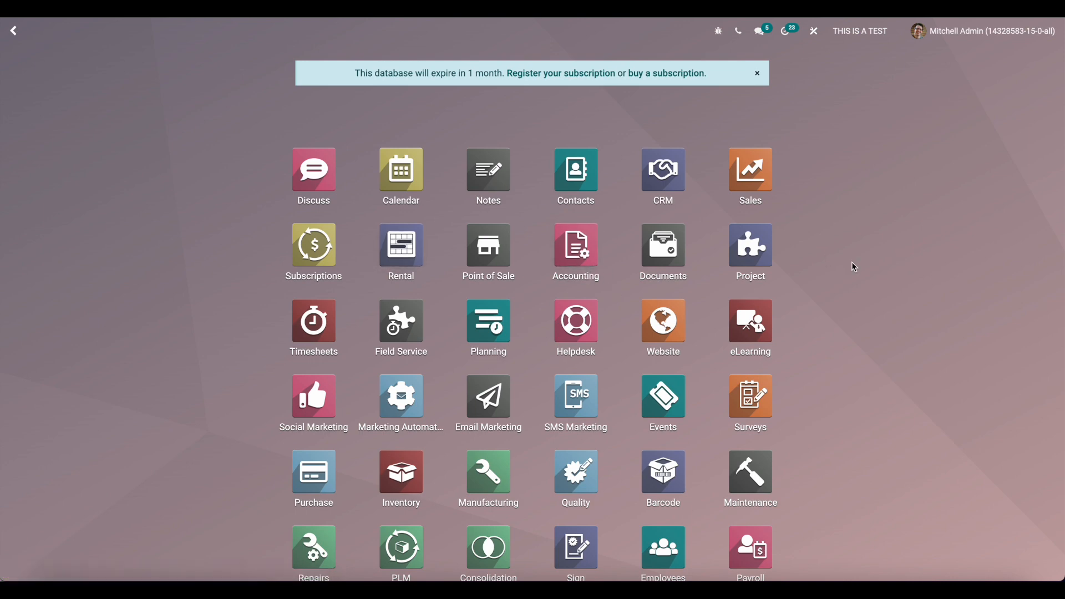
type("product ca")
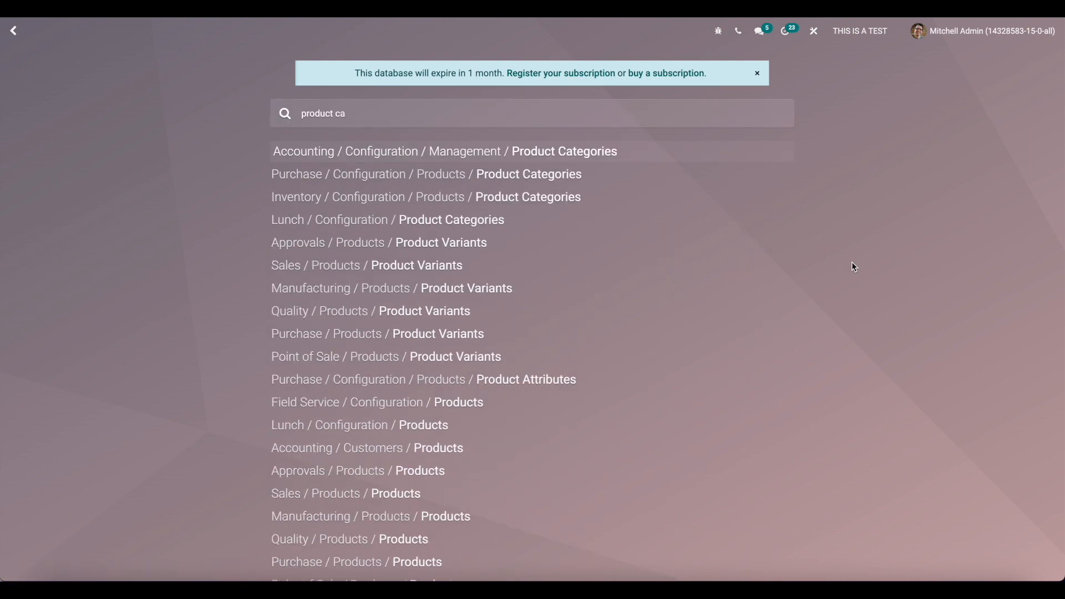
left_click(611, 158)
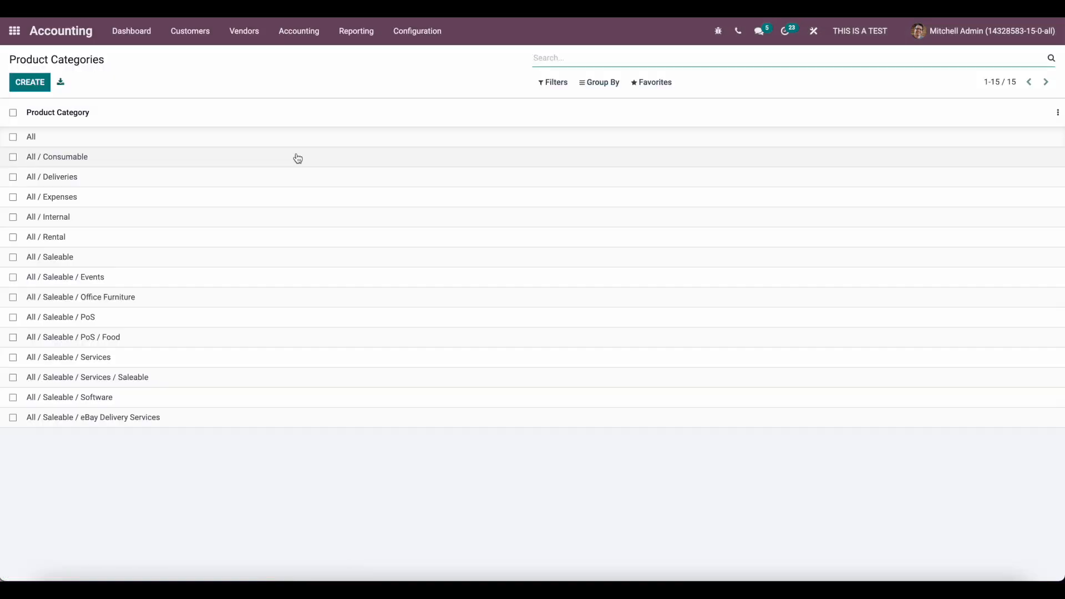
left_click(126, 143)
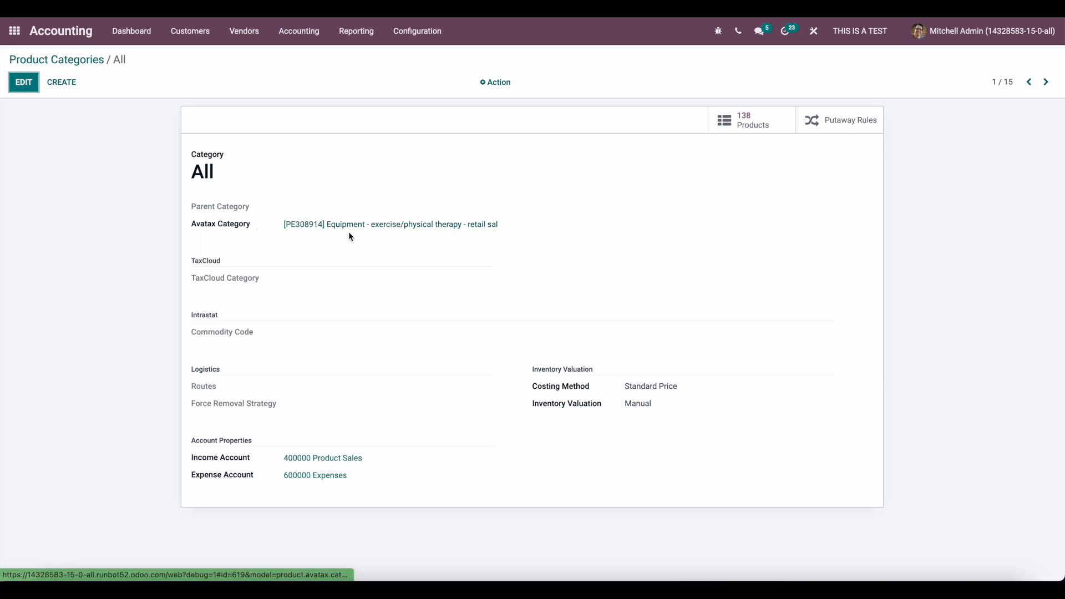
- Open the All category's Avatax Category field for editing, keep its value, and save the record
left_click(26, 86)
left_click(374, 225)
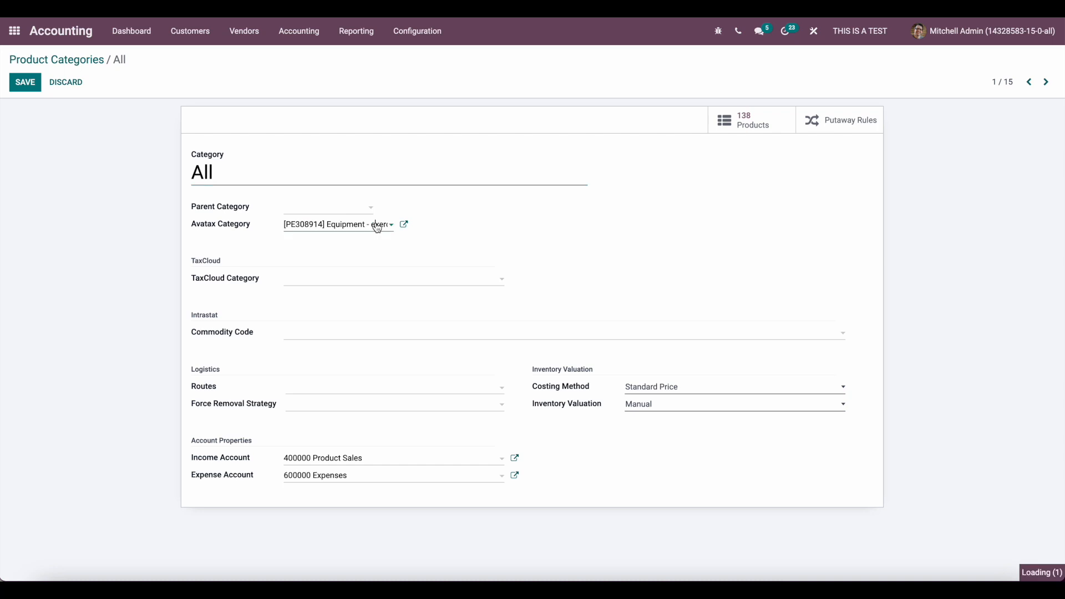
left_click(441, 218)
left_click(22, 85)
- List the products belonging to the All category and open the Water can product
left_click(775, 121)
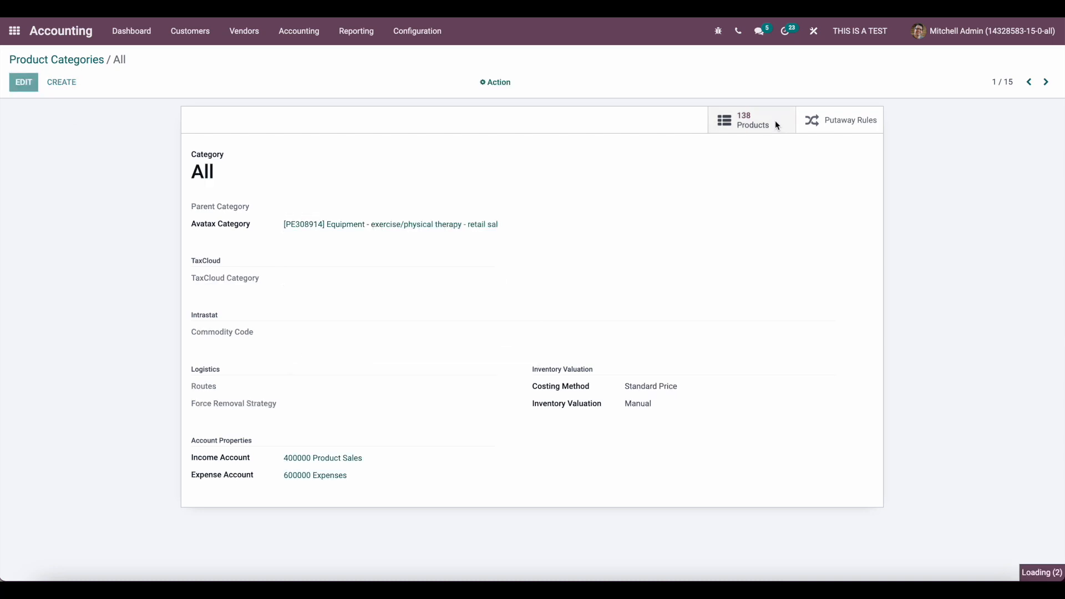
scroll(333, 376, "down", 14)
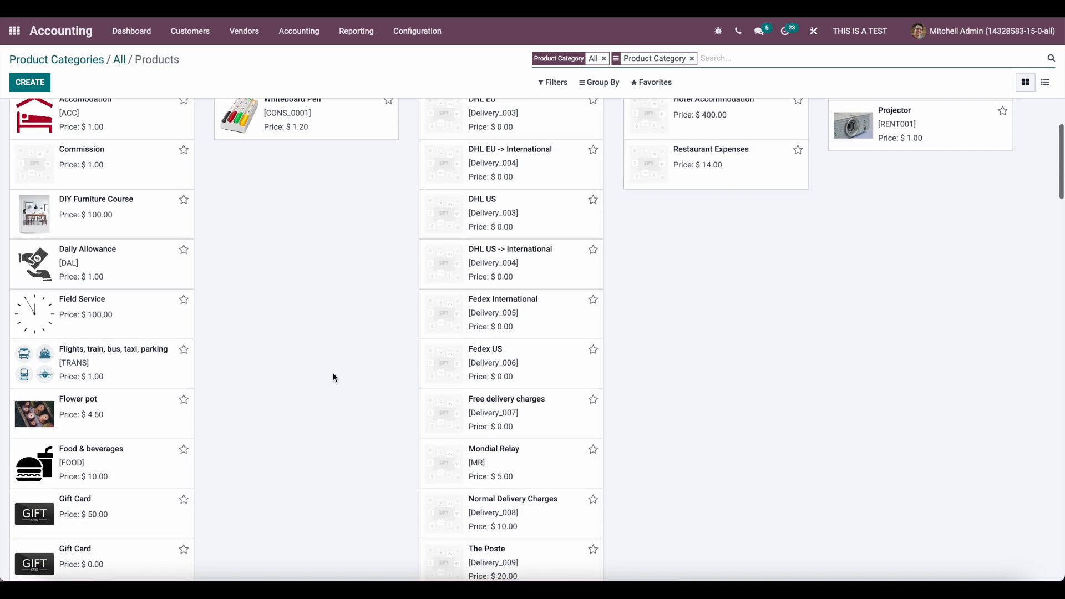
left_click(166, 271)
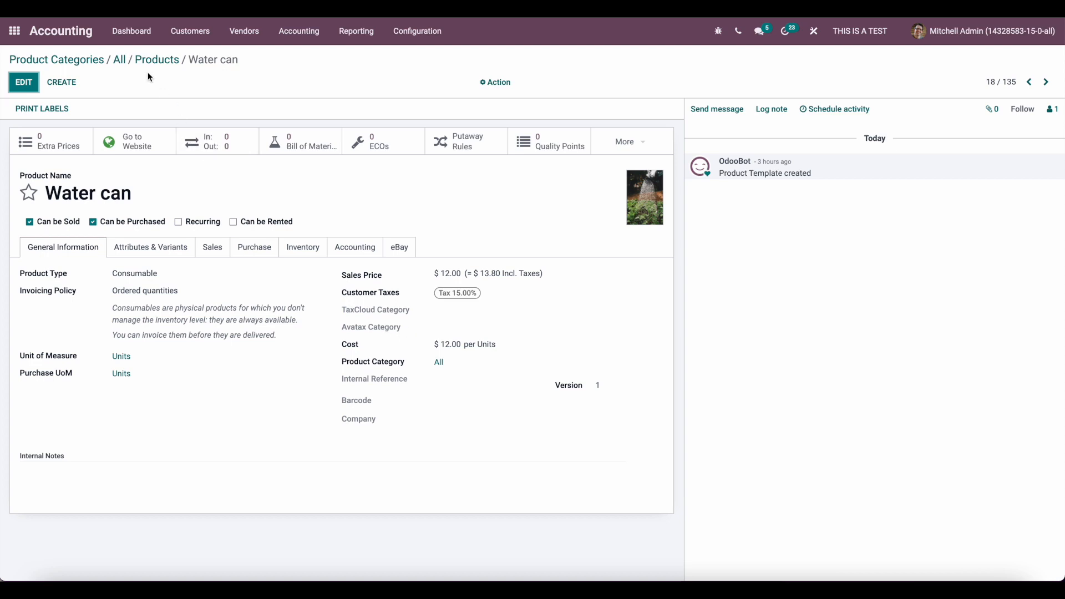
- Go to the Sales app's quotations and start a new quotation
left_click(15, 31)
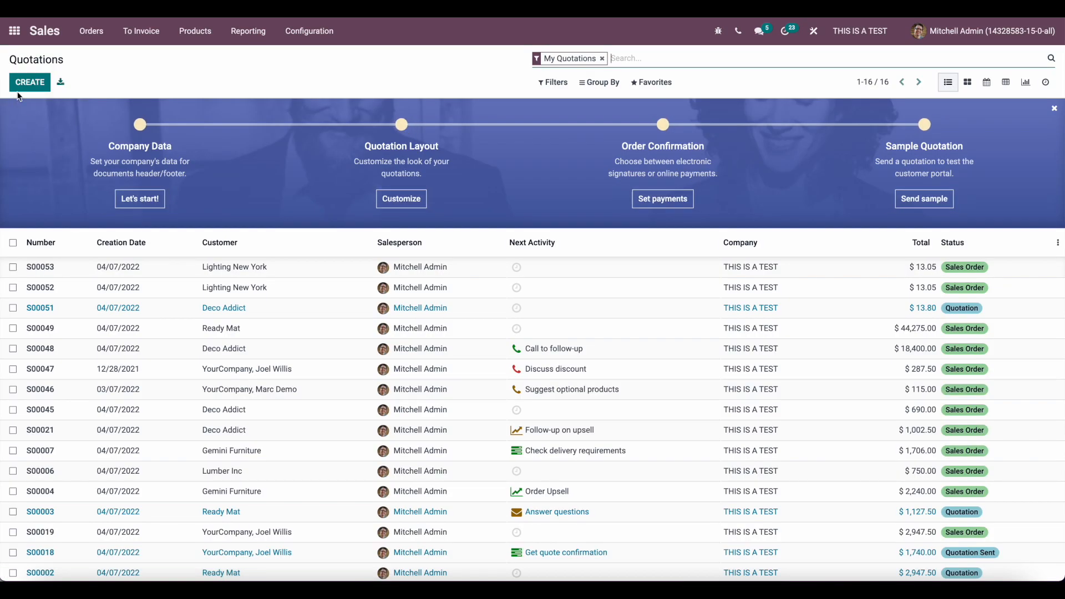
left_click(21, 84)
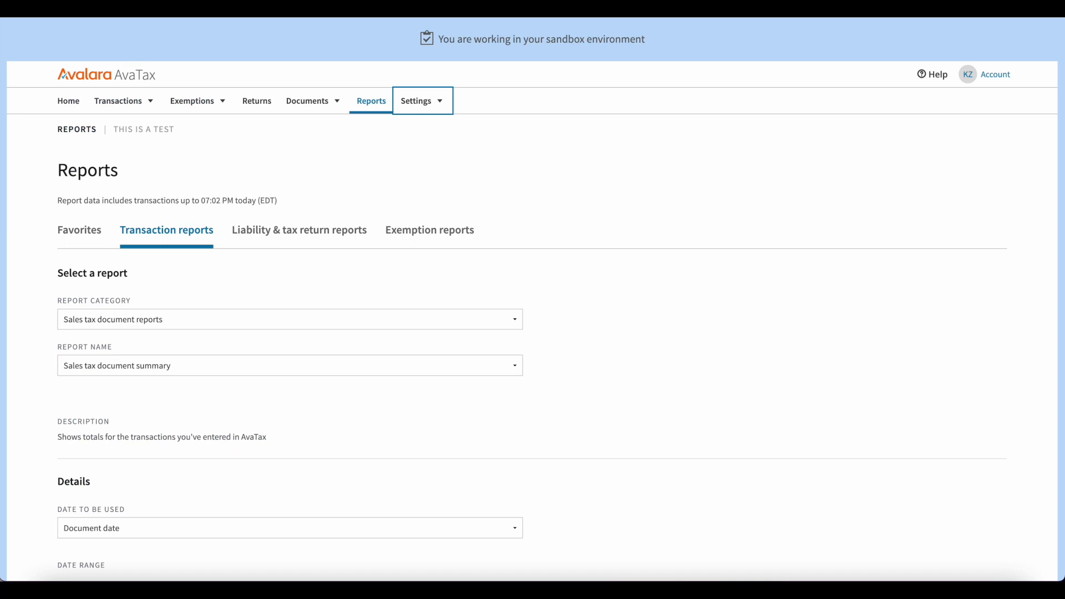
- Switch to the Avalara AvaTax portal and review the United States regions listed under Where you collect tax
left_click(416, 100)
left_click(427, 136)
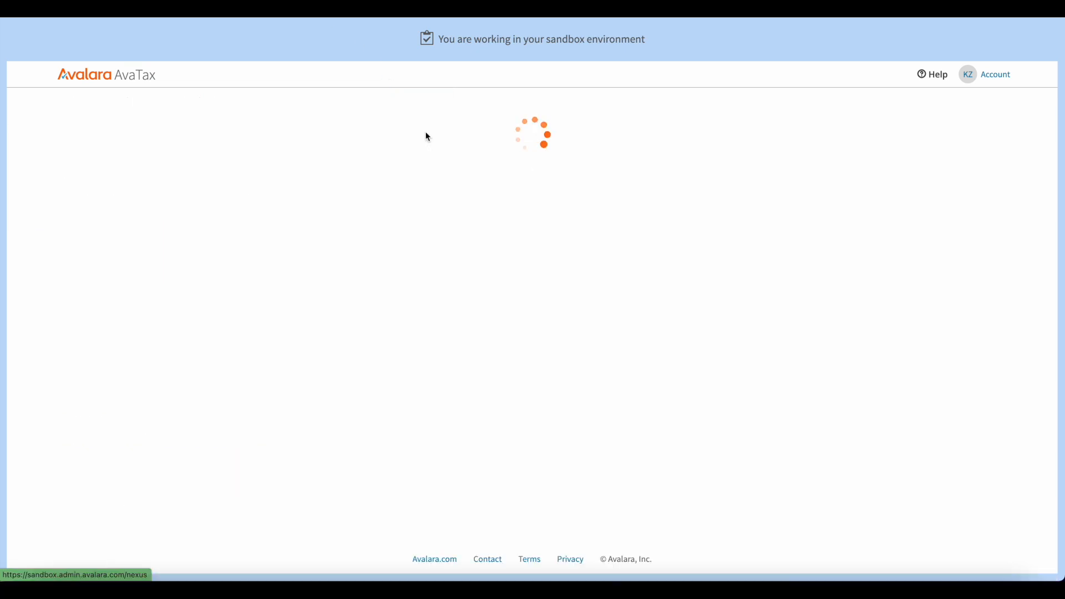
scroll(205, 413, "down", 1)
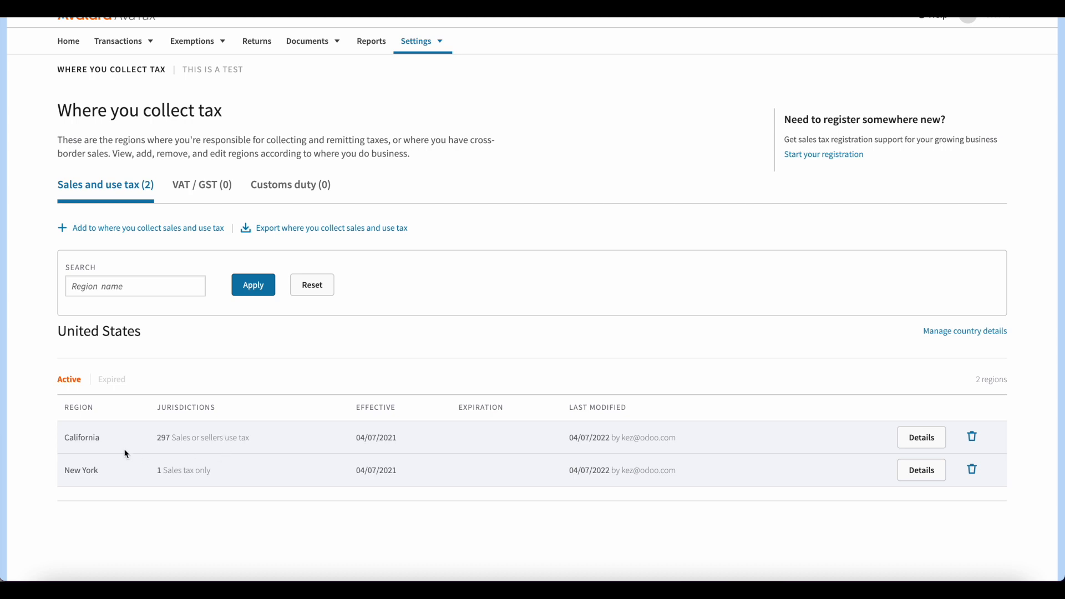
left_click_drag(103, 435, 69, 437)
left_click(106, 479)
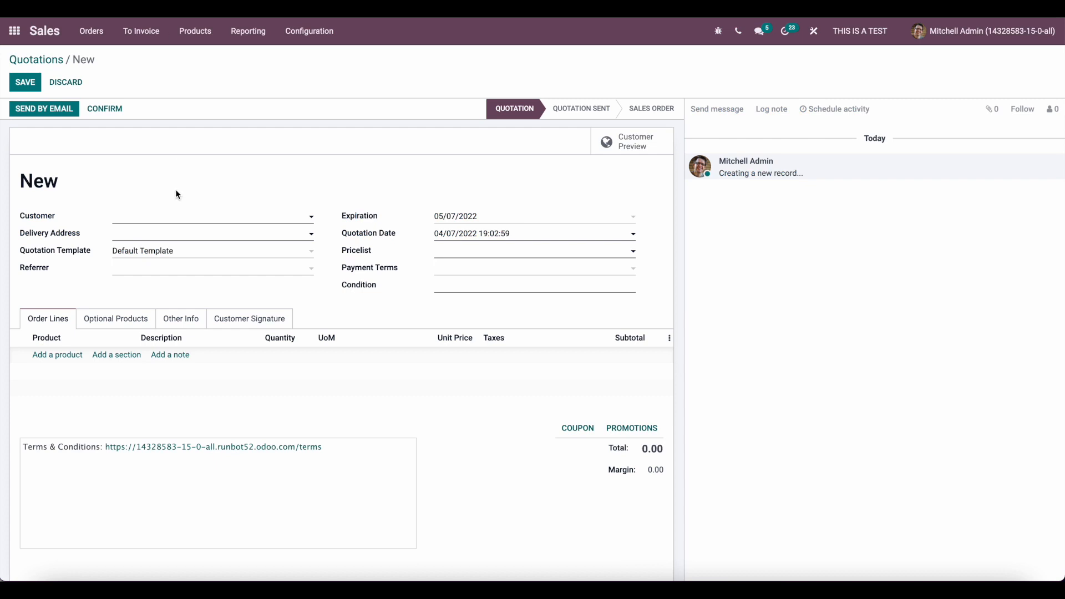
- Back in Odoo, set the new quotation's customer to Lighting New York, add the Water can product, and save it
left_click(158, 217)
left_click(176, 268)
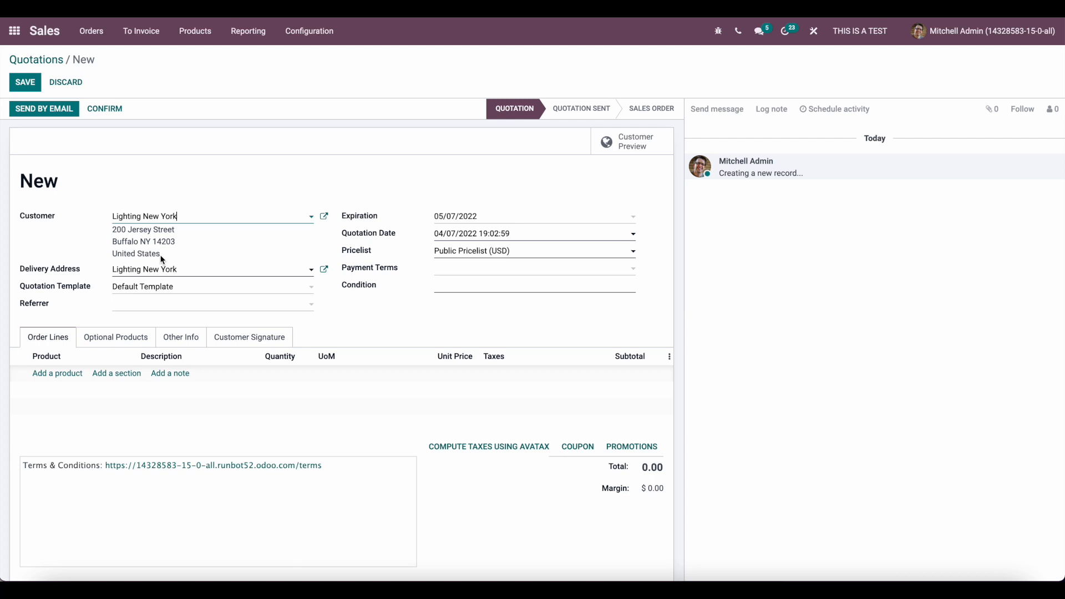
scroll(162, 259, "down", 1)
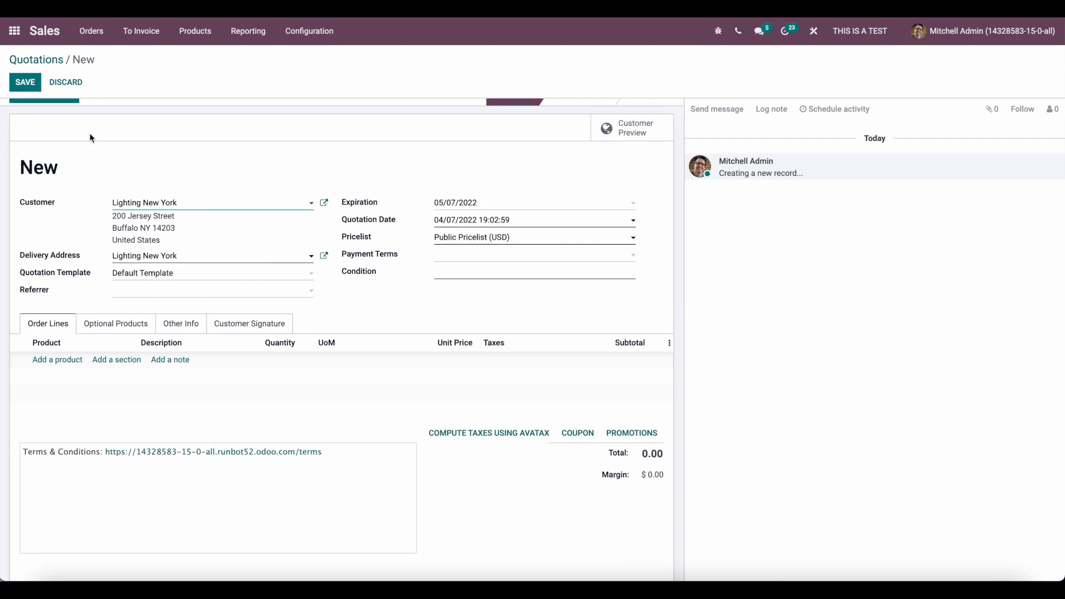
left_click(57, 360)
type("water ca")
key("Return")
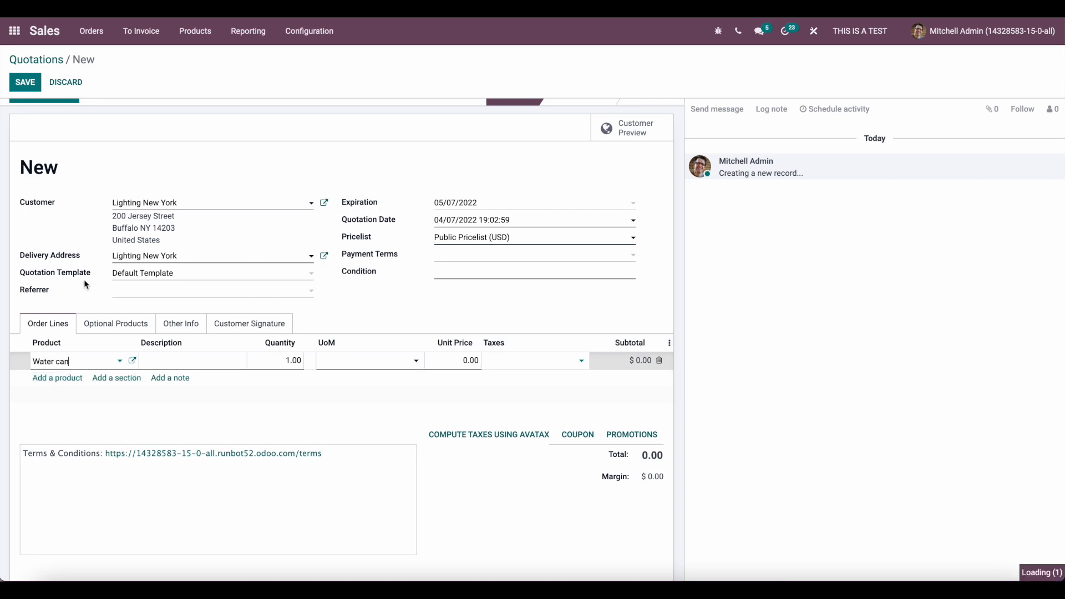
key("alt+s")
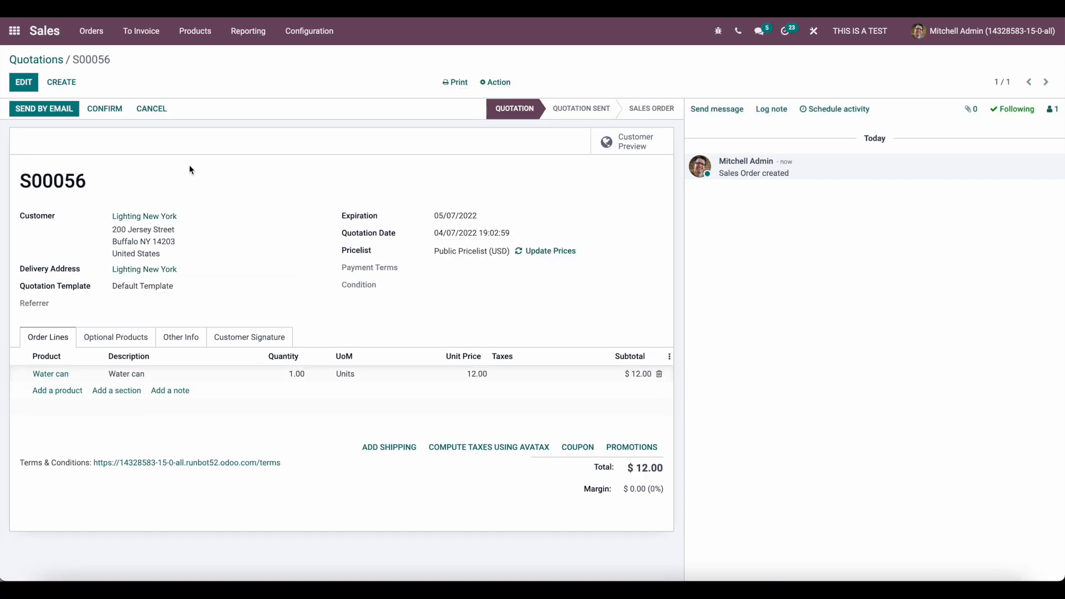
- Compute the quotation's taxes using AvaTax and check the resulting tax amount
left_click(486, 457)
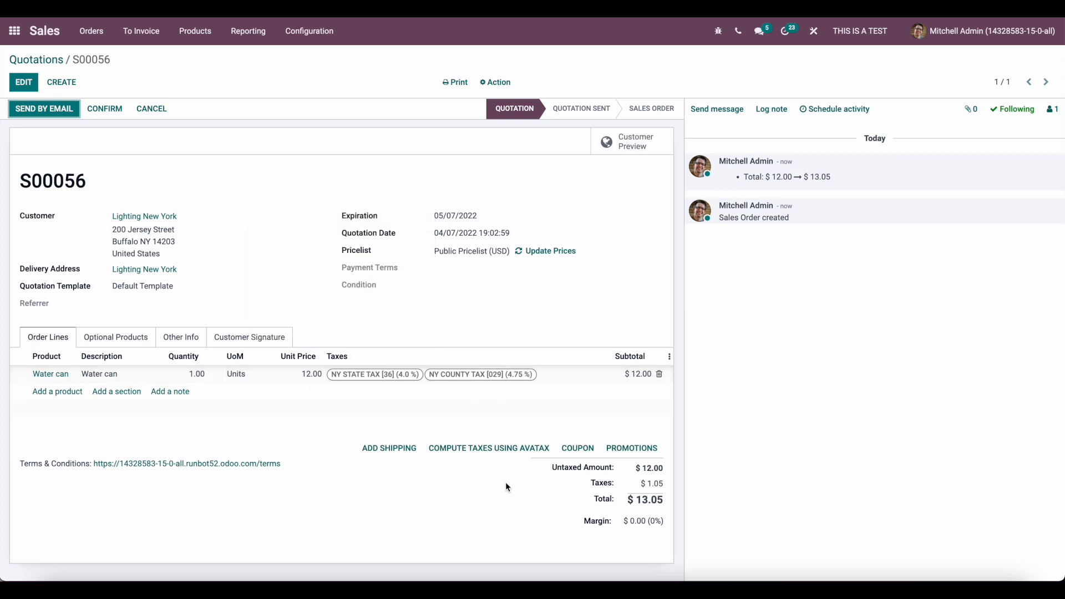
left_click_drag(609, 483, 665, 486)
left_click(665, 482)
- Confirm the Lighting New York quotation, create a regular invoice from it, and confirm the invoice
left_click(107, 111)
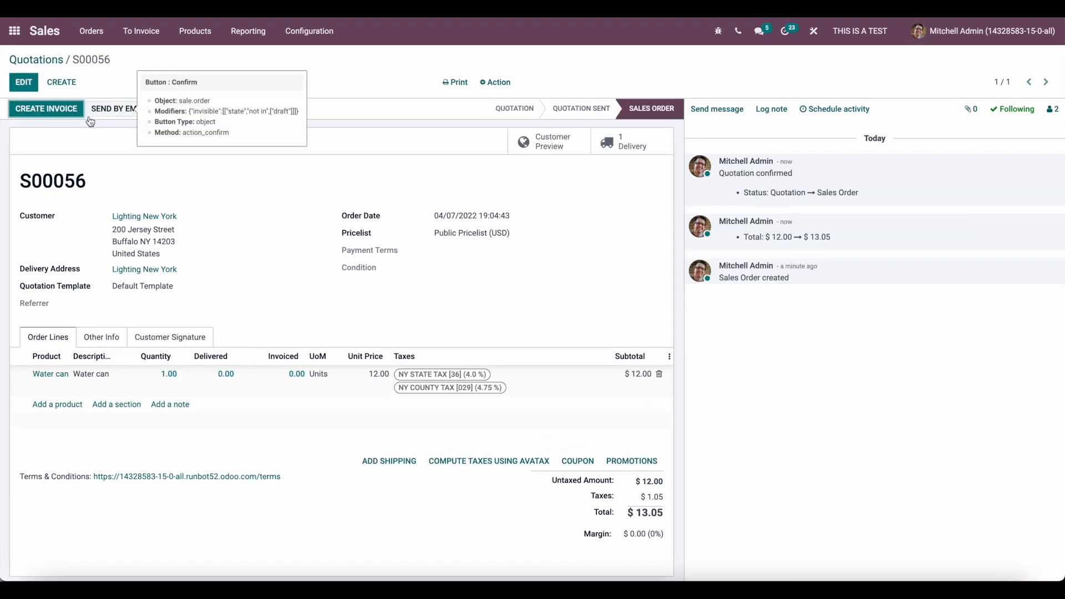
left_click(52, 109)
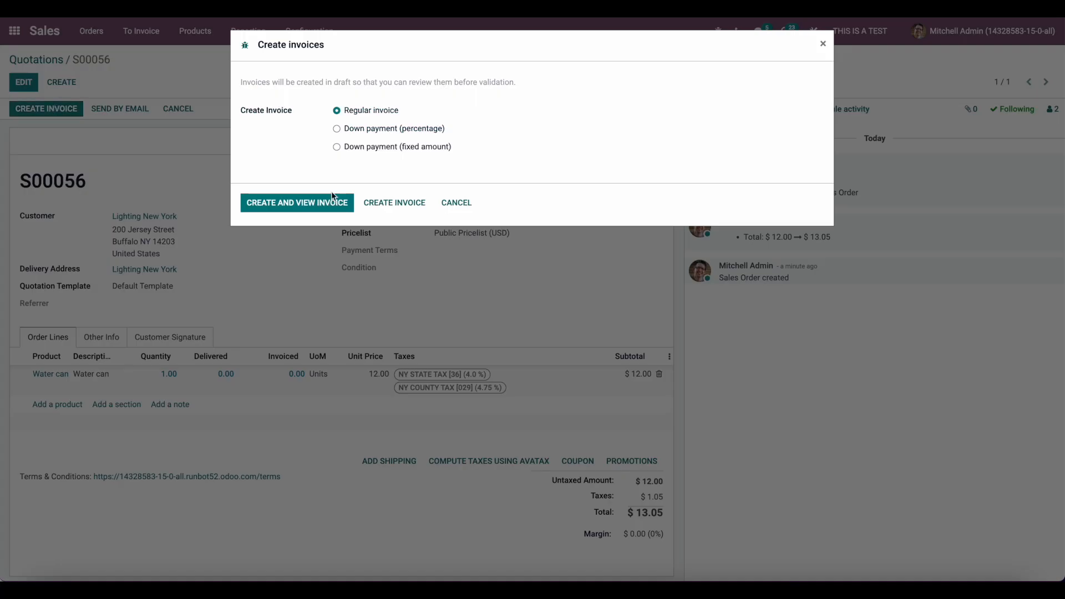
left_click(331, 196)
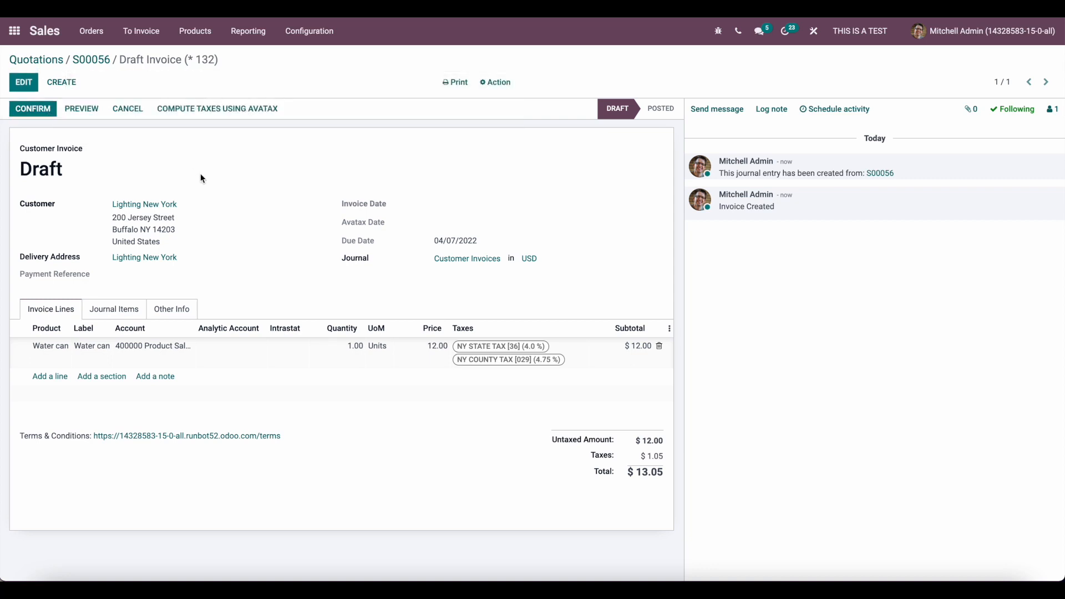
left_click(48, 111)
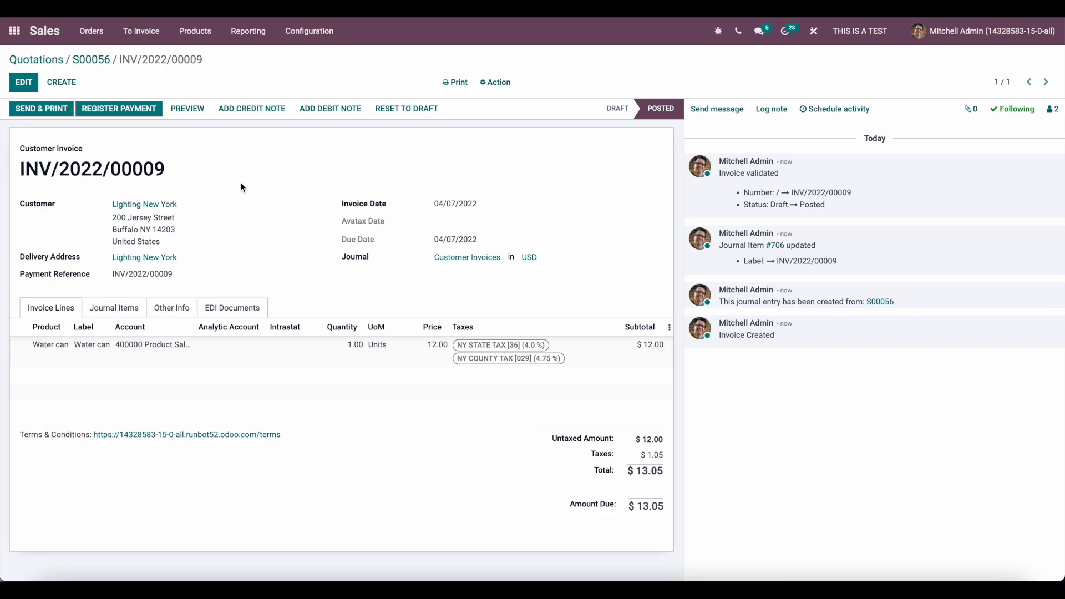
- Return to the Sales quotations list, then switch to the AvaTax portal and open Where you collect tax
left_click(14, 30)
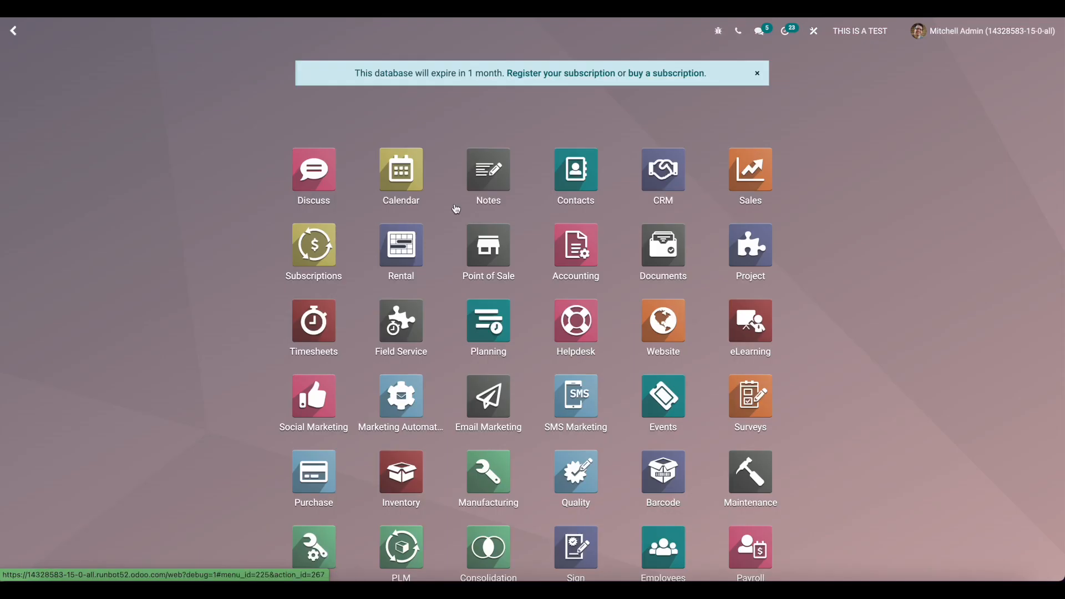
left_click(737, 175)
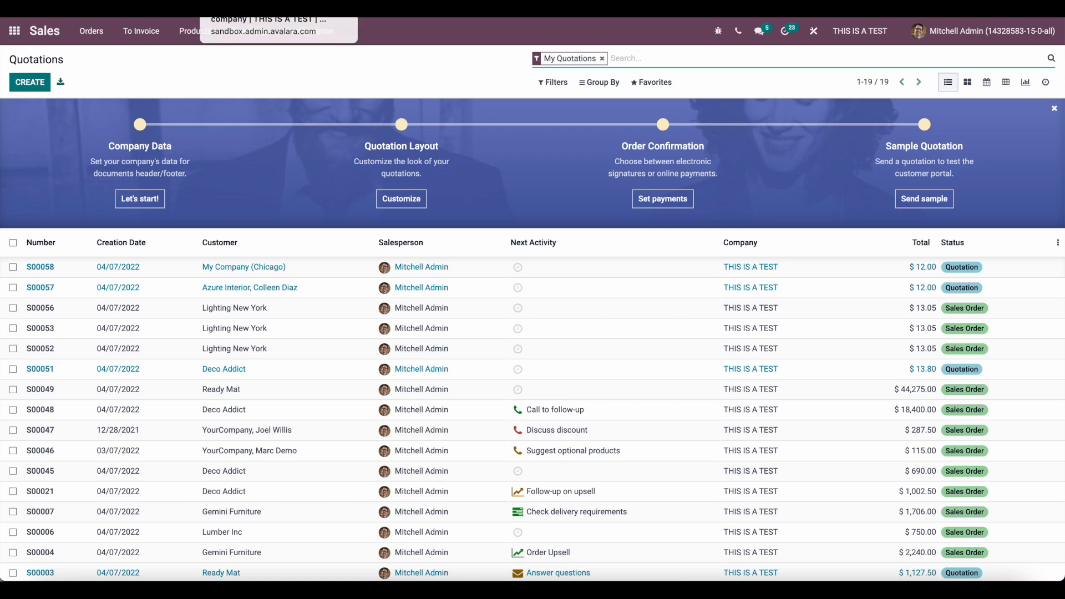
left_click(272, 7)
scroll(307, 159, "down", 1)
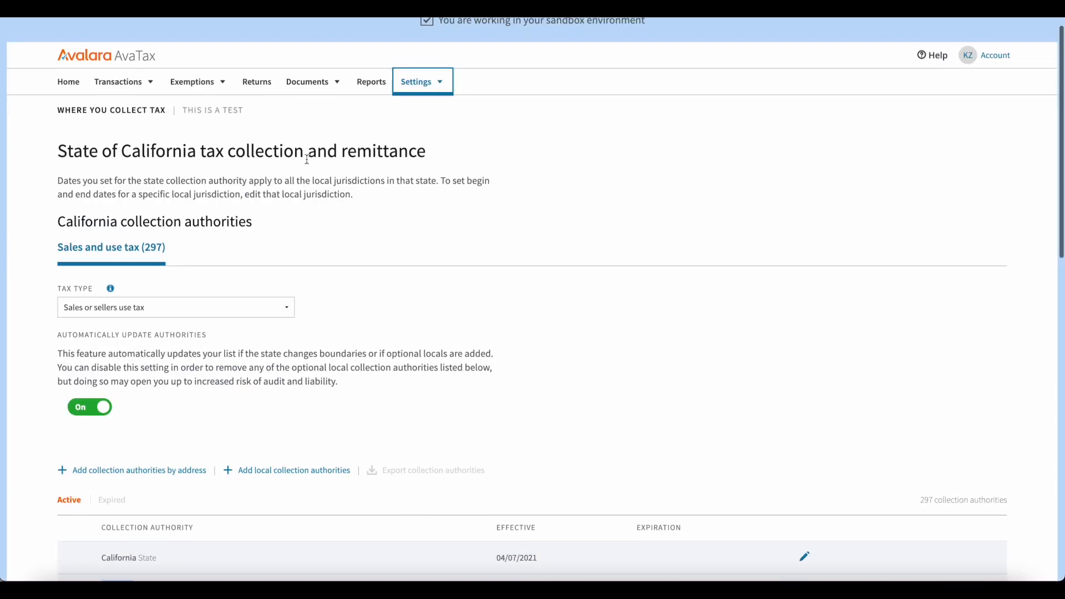
left_click(433, 101)
left_click(434, 118)
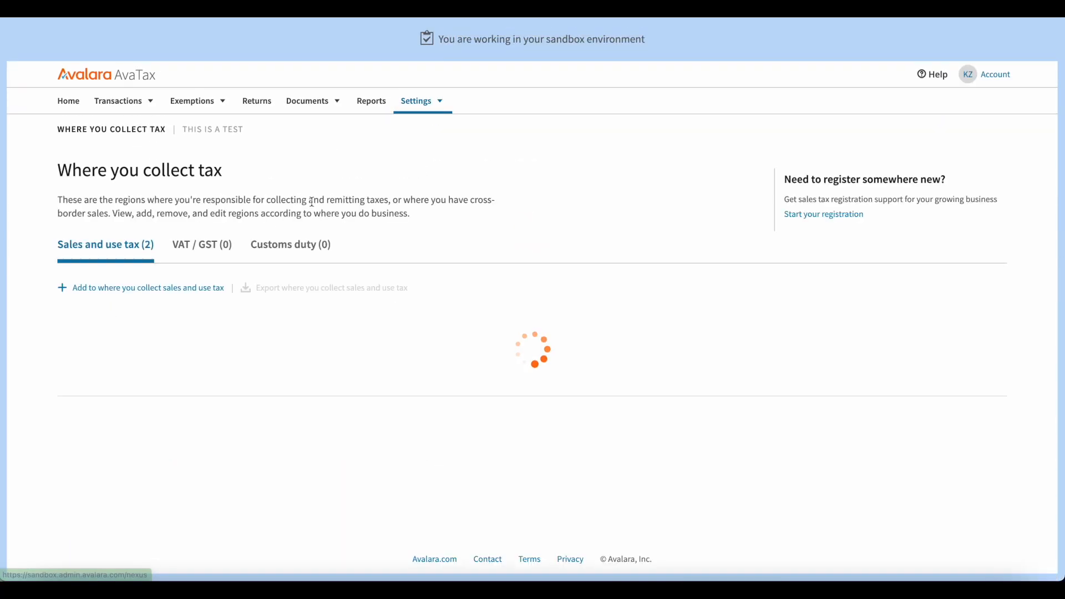
scroll(128, 268, "down", 1)
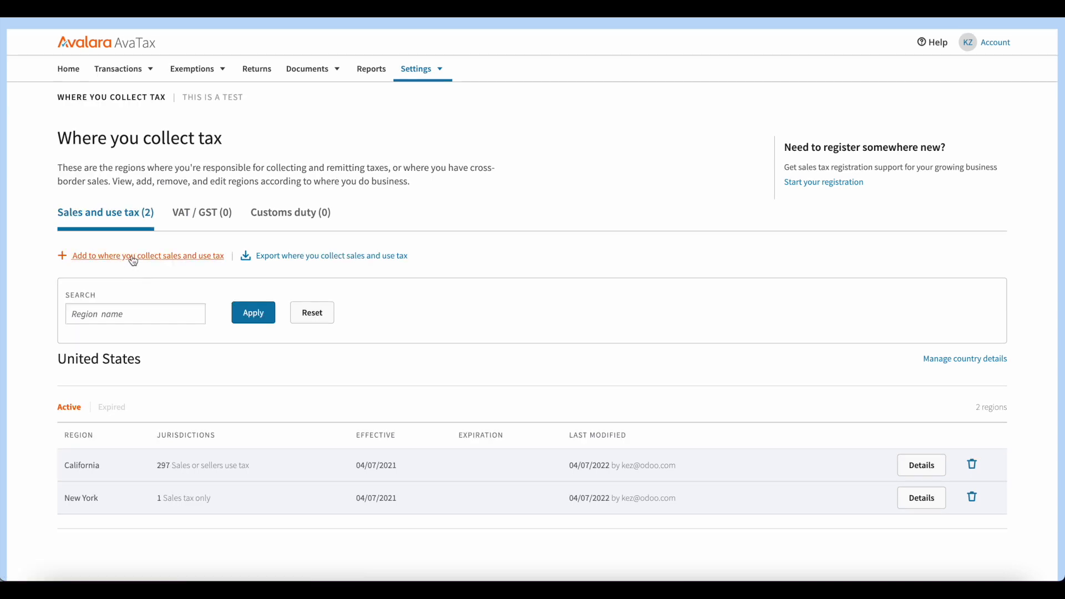
- Add New Jersey as a sales and use tax region, keeping the Atlantic City and Millville District local authorities
left_click(131, 255)
scroll(137, 303, "down", 2)
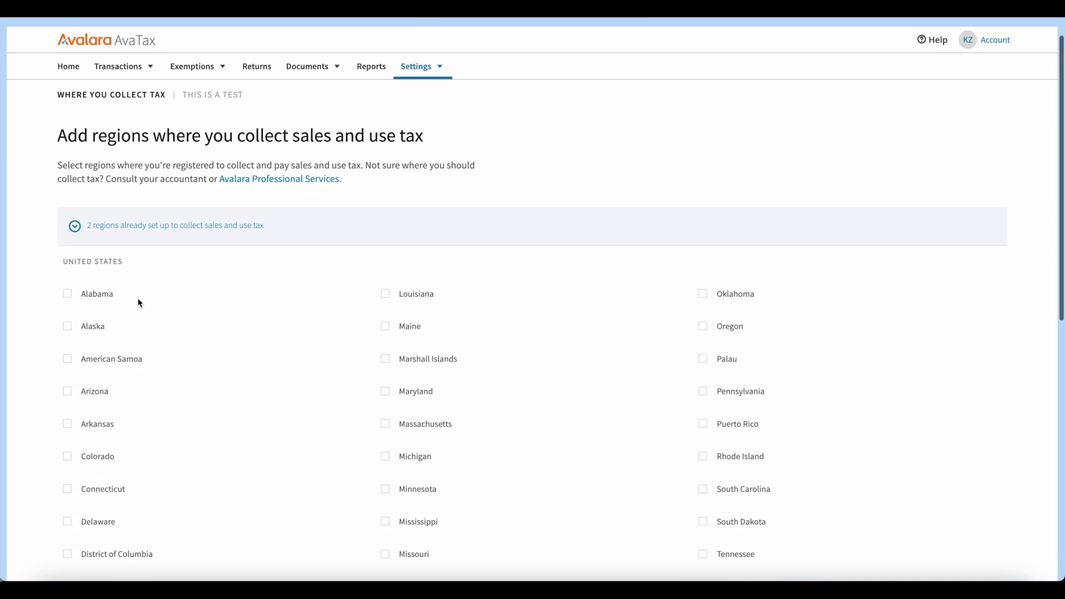
key("ctrl+f")
type("new")
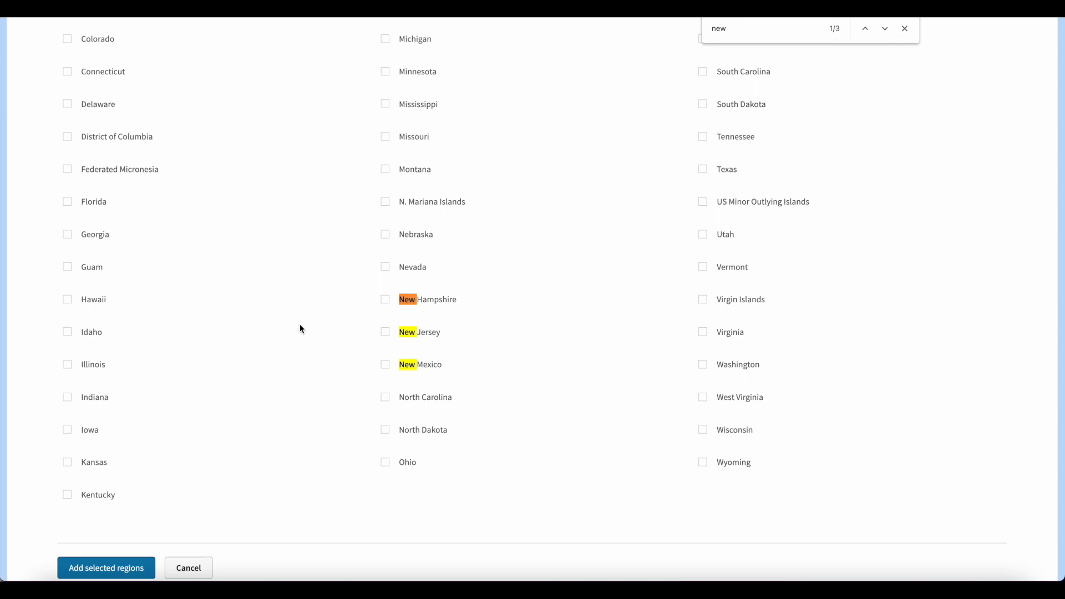
left_click(68, 573)
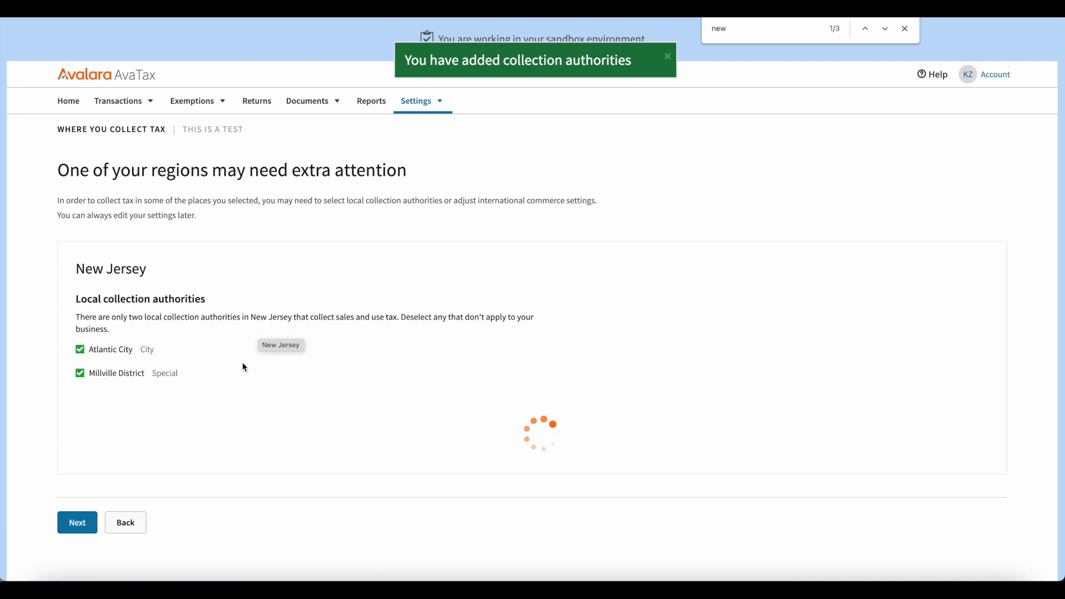
left_click(77, 530)
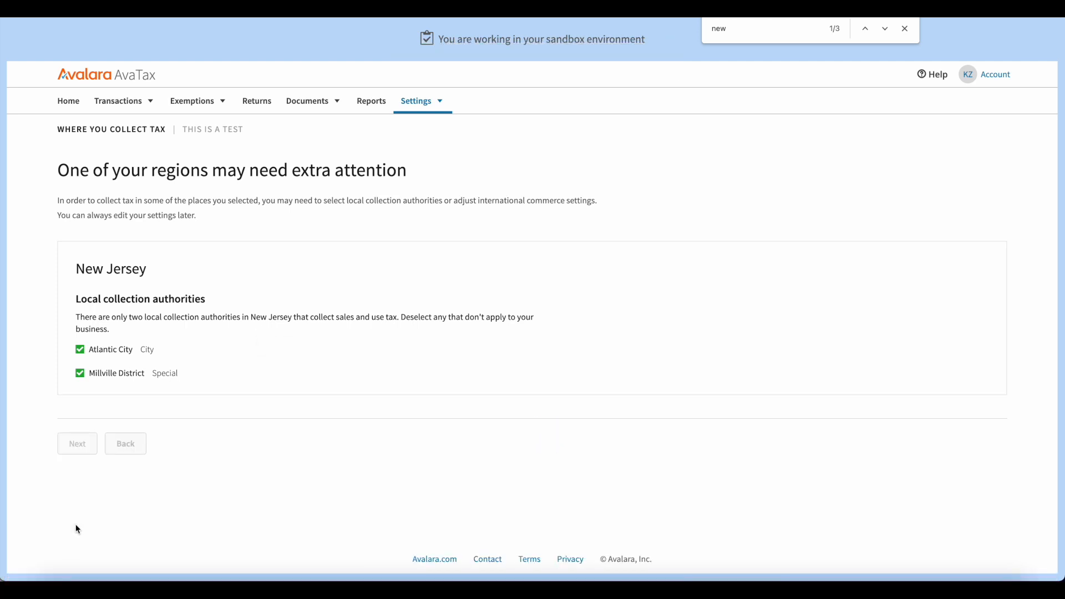
scroll(135, 474, "down", 2)
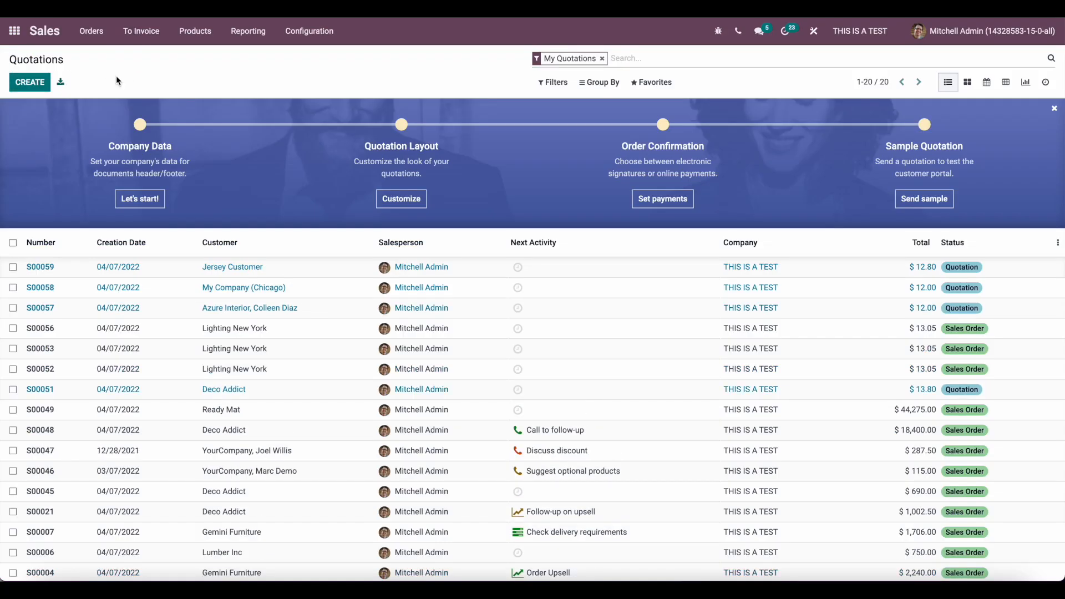
- In Odoo, start a new quotation for Jersey Customer with a Water can order line
left_click(29, 82)
left_click(152, 218)
type("jers")
key("Return")
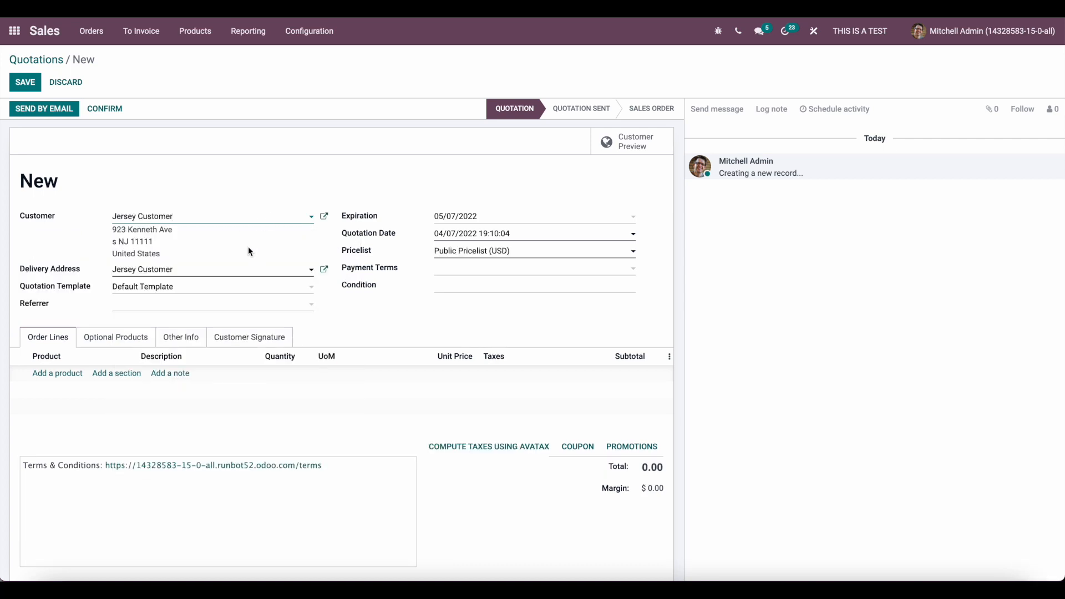
left_click(70, 375)
type("Water can")
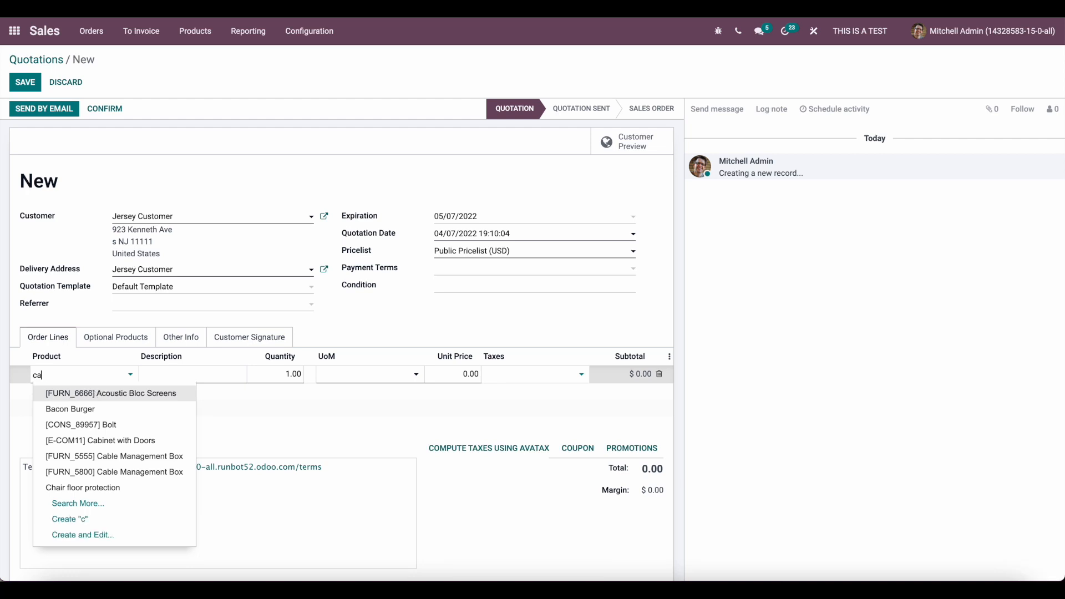
left_click(110, 397)
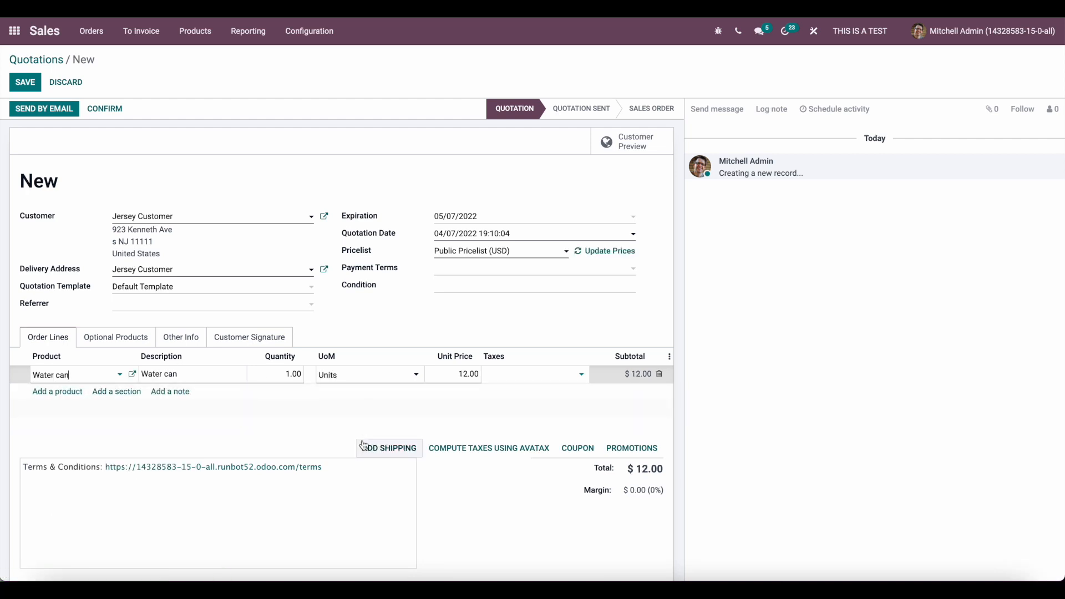
- Discard the shipping method dialog, try to compute the quotation's taxes using AvaTax, and read and dismiss the error
left_click(388, 447)
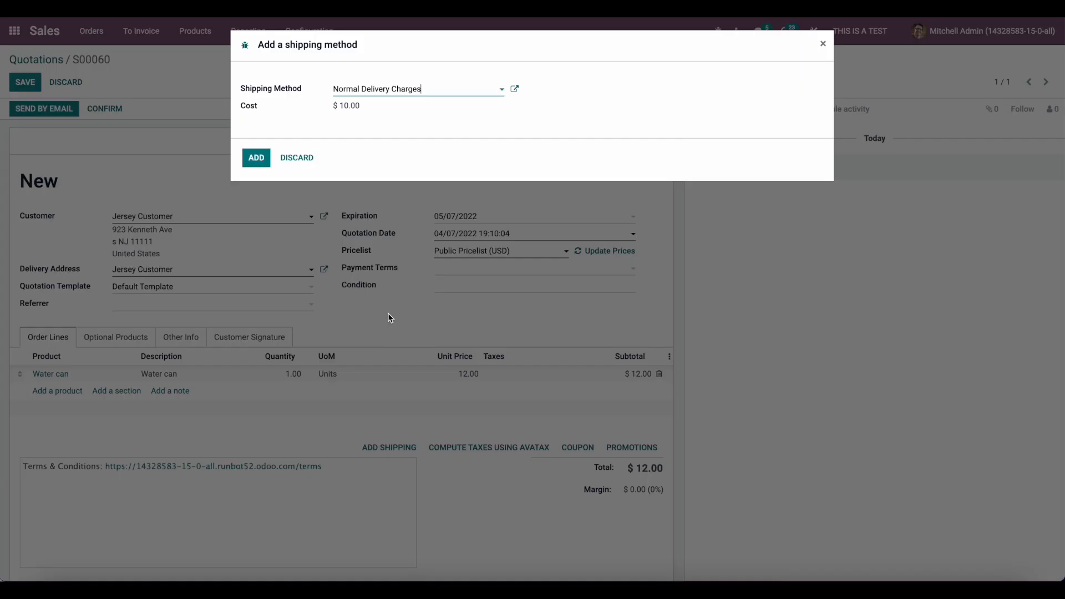
left_click(294, 158)
left_click(479, 449)
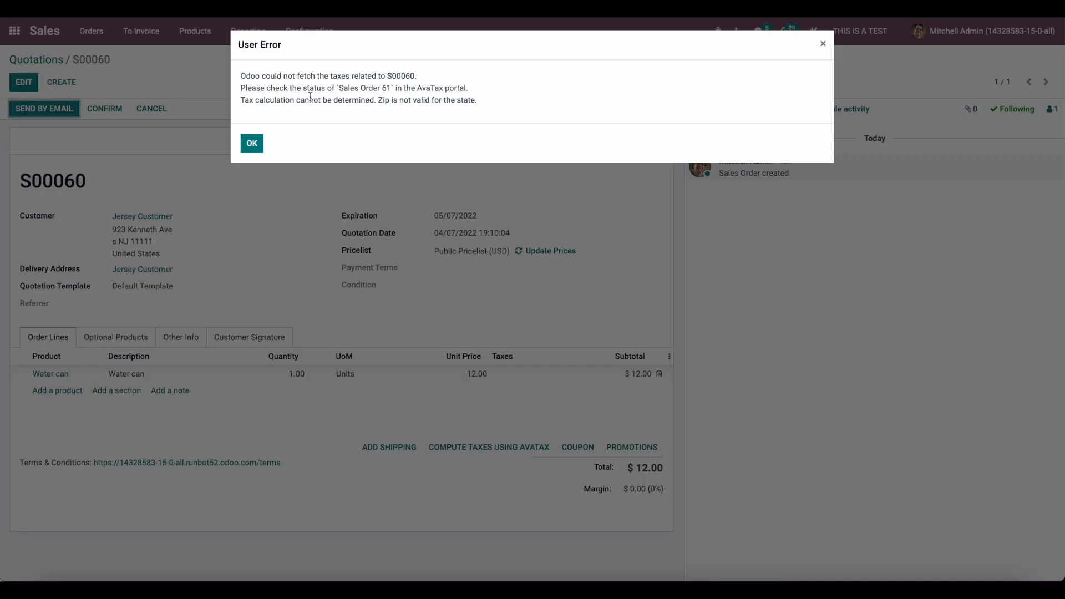
left_click_drag(392, 75, 416, 76)
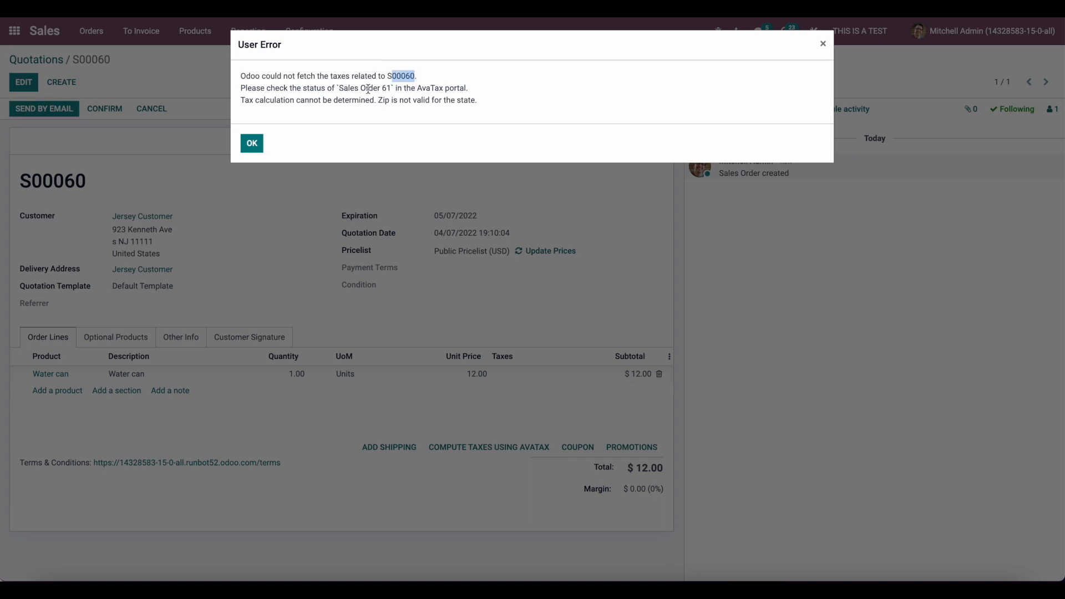
left_click_drag(270, 100, 443, 100)
left_click(252, 143)
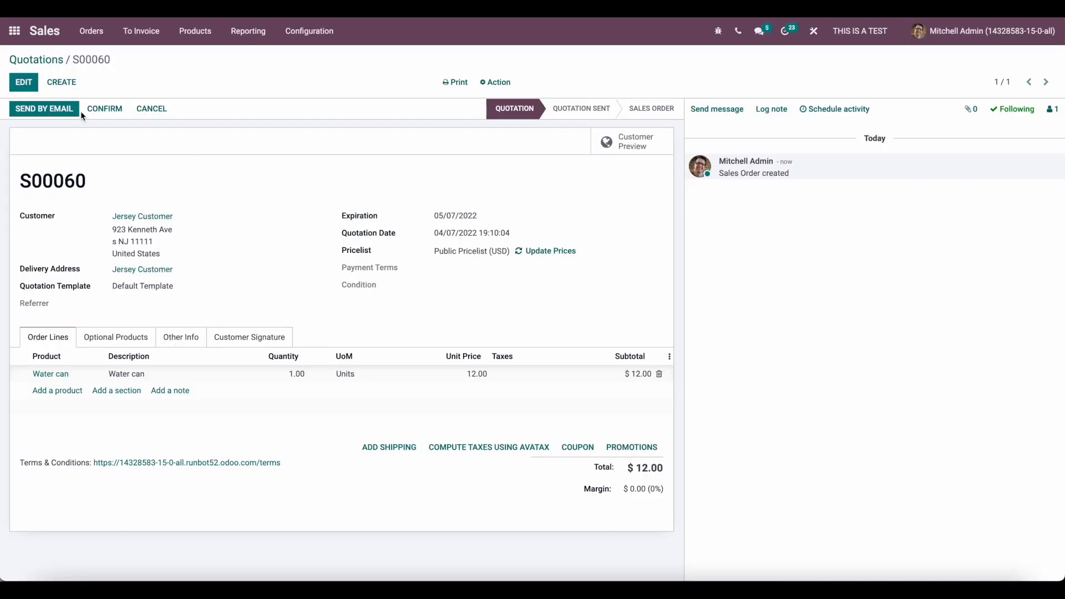
- Edit the Jersey Customer contact from the quotation, correct its city and ZIP code, and save the contact
left_click(23, 82)
left_click(325, 217)
double_click(367, 242)
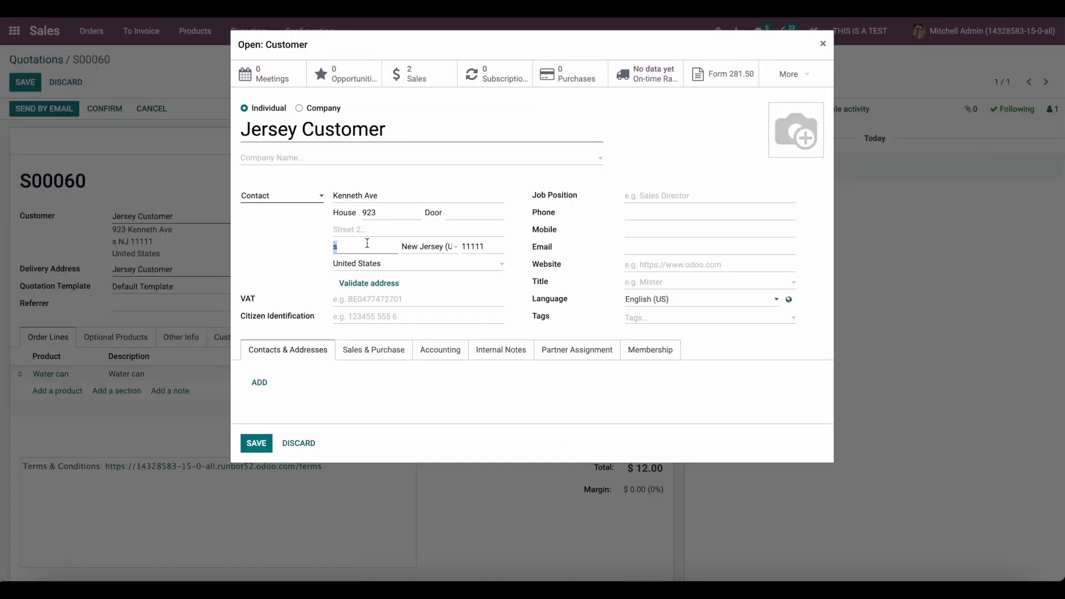
type("Elizabeth")
key("Tab")
key("Tab")
type("07202")
left_click(257, 443)
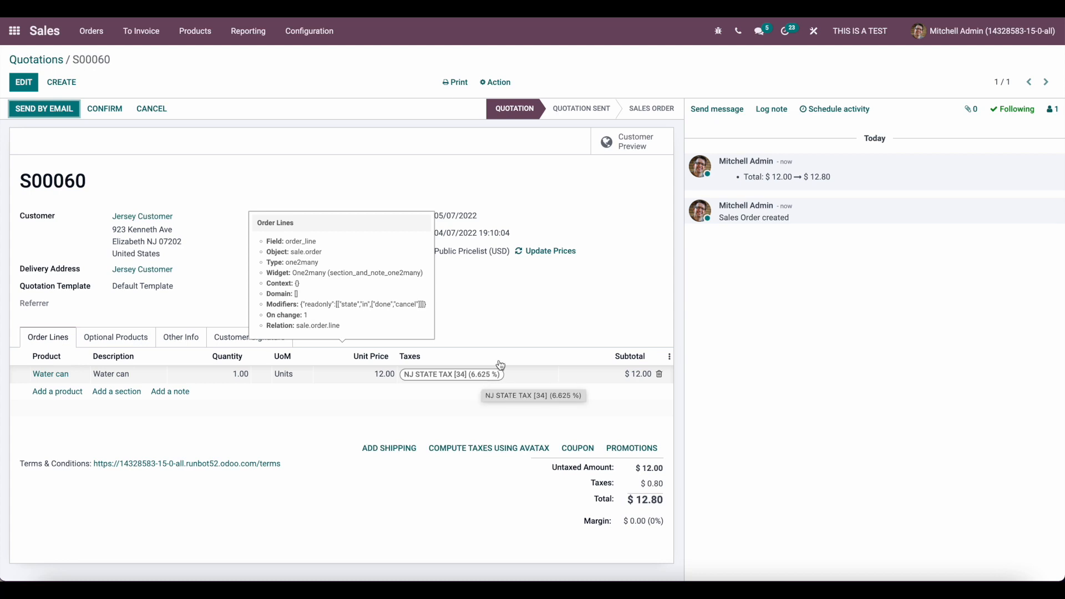
- Confirm the Jersey Customer quotation, create a regular invoice from it, and confirm that invoice
left_click(104, 108)
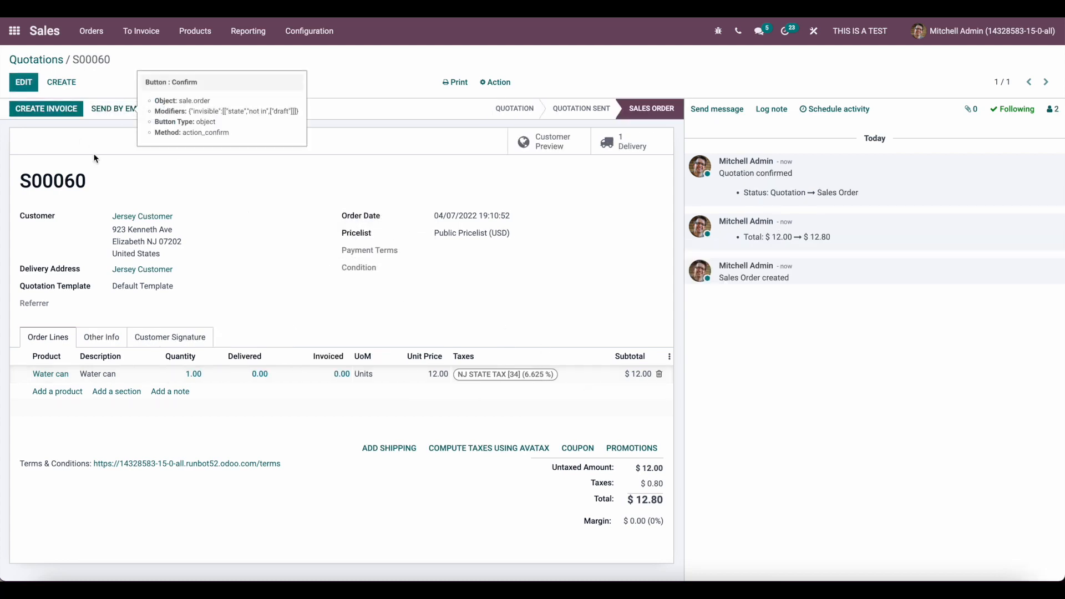
left_click(68, 111)
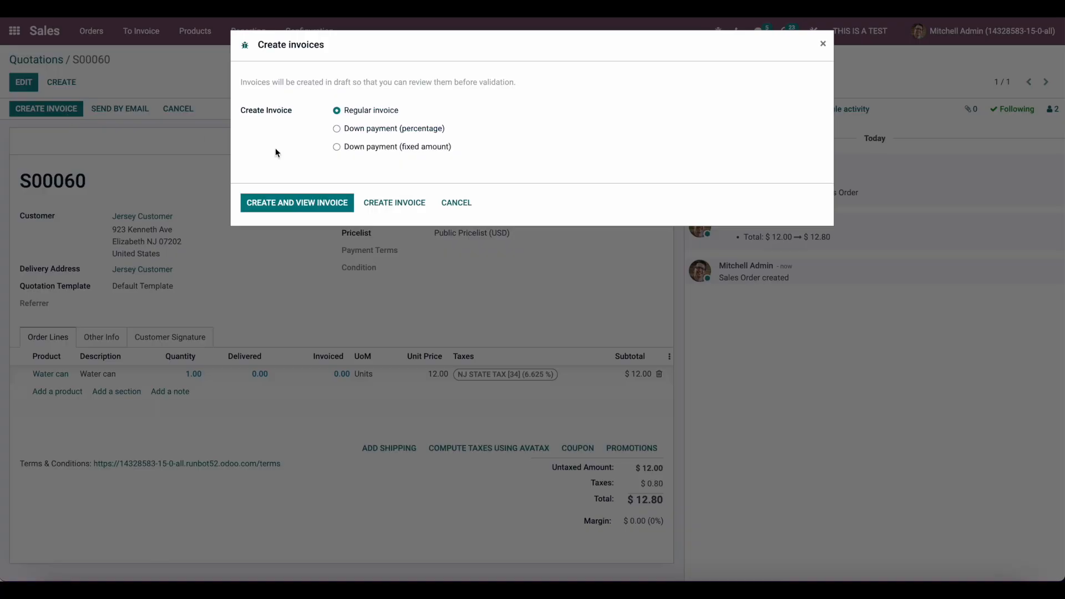
left_click(317, 197)
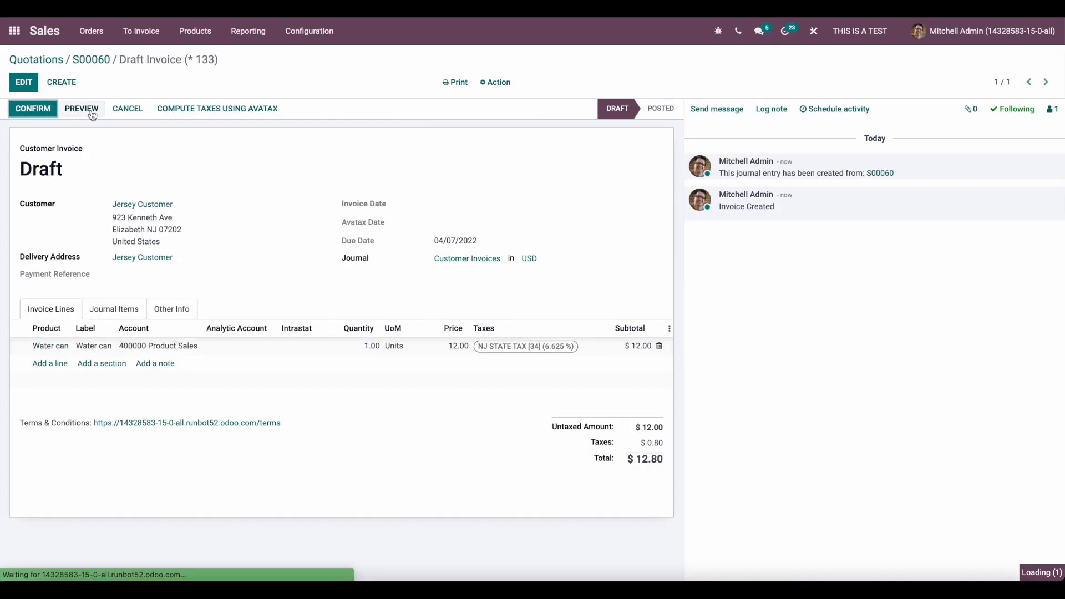
left_click(46, 111)
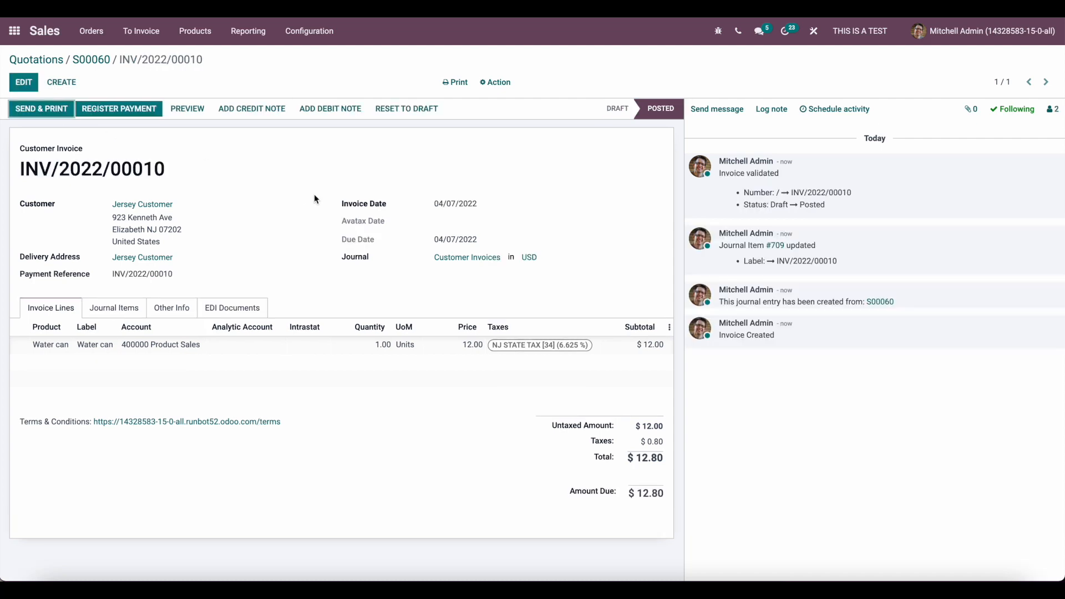
- Open the AvaTax logs from the AvaTax section of the Accounting settings
left_click(18, 35)
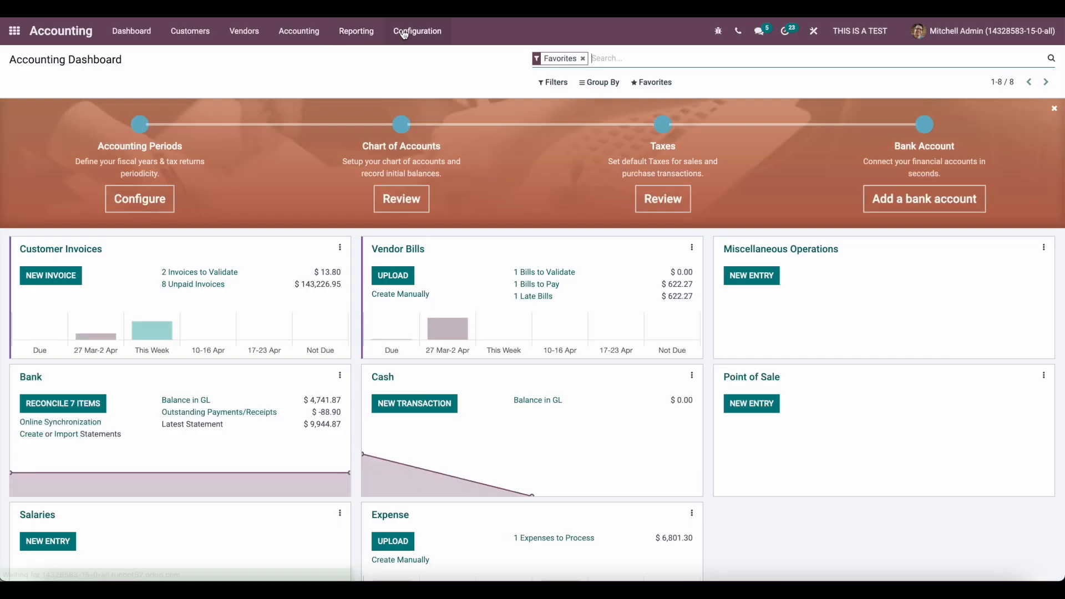
left_click(404, 32)
left_click(410, 56)
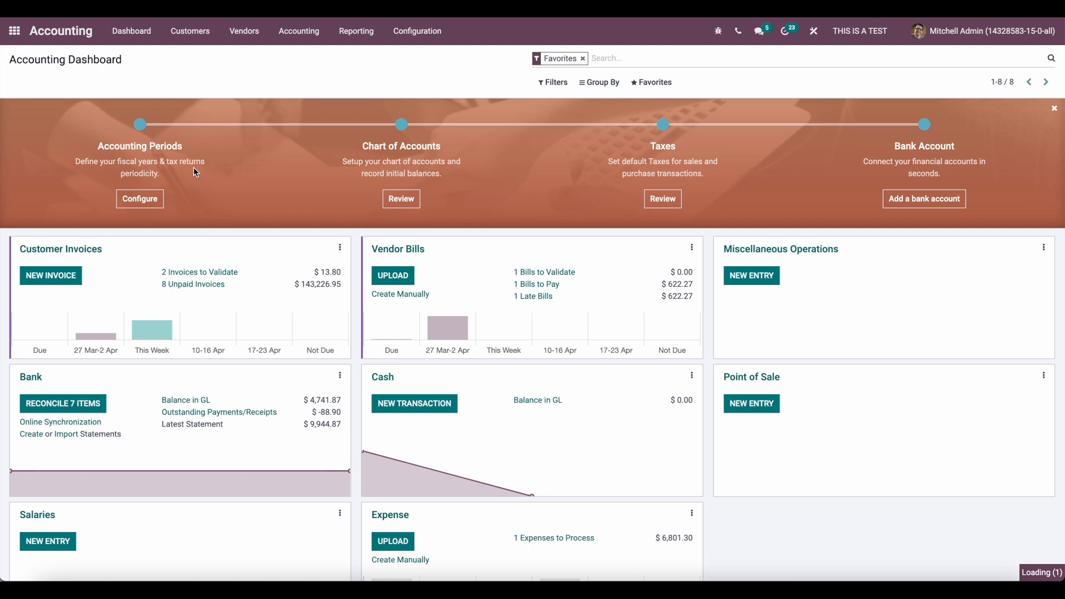
scroll(194, 171, "down", 4)
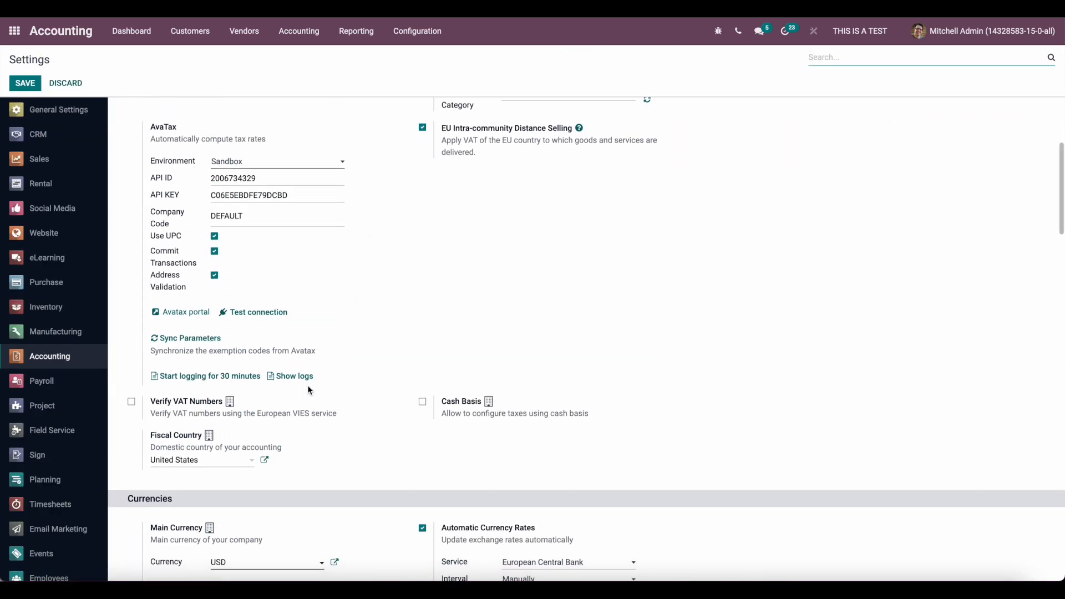
left_click(300, 378)
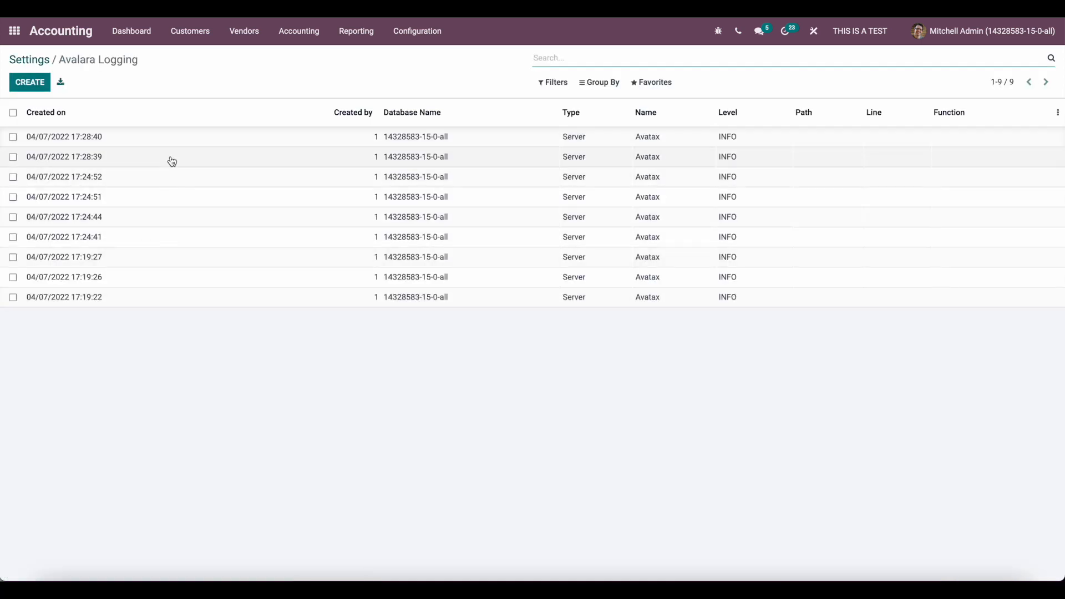
- Open the most recent Avalara log entry, examine its request and response message, and leave the log
left_click(159, 138)
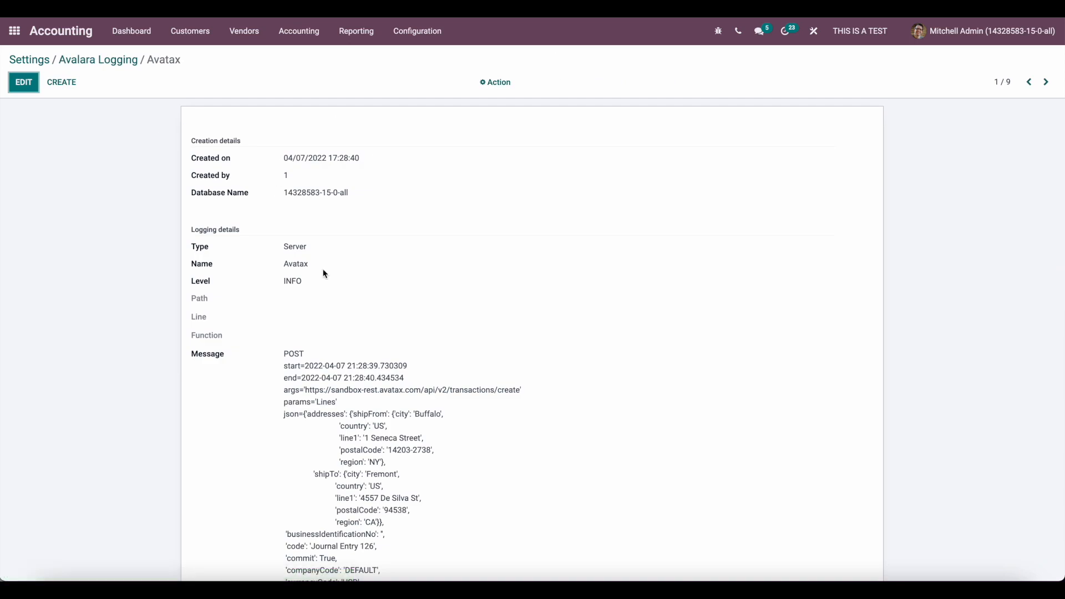
scroll(328, 283, "down", 1)
scroll(326, 368, "down", 1)
scroll(327, 367, "up", 1)
scroll(326, 367, "down", 5)
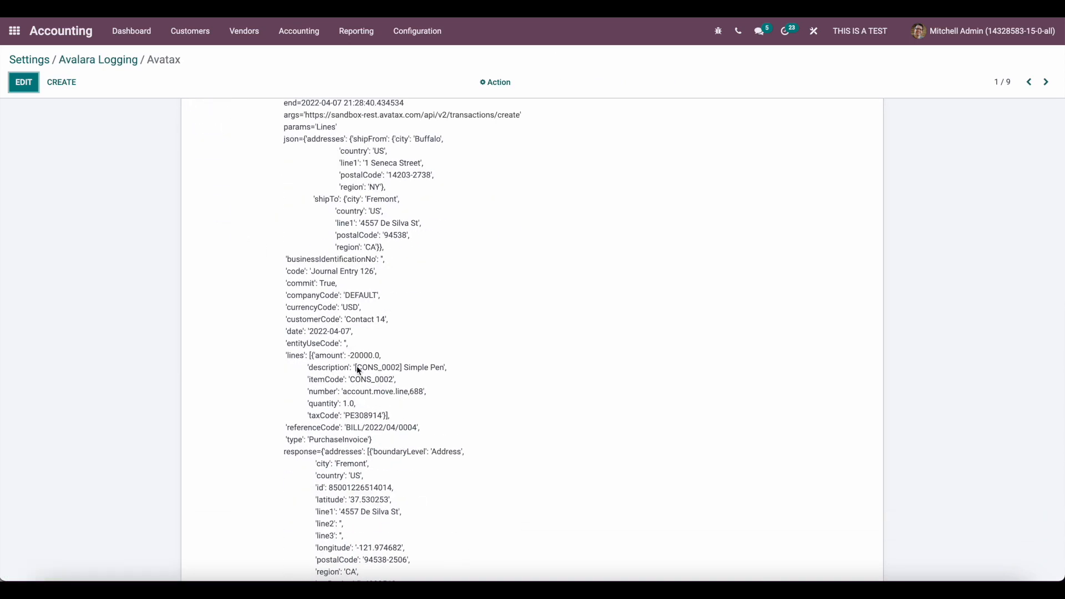
scroll(359, 367, "up", 2)
scroll(373, 340, "down", 1)
scroll(373, 341, "down", 15)
scroll(373, 341, "down", 3)
scroll(374, 340, "up", 20)
left_click(113, 67)
left_click(14, 31)
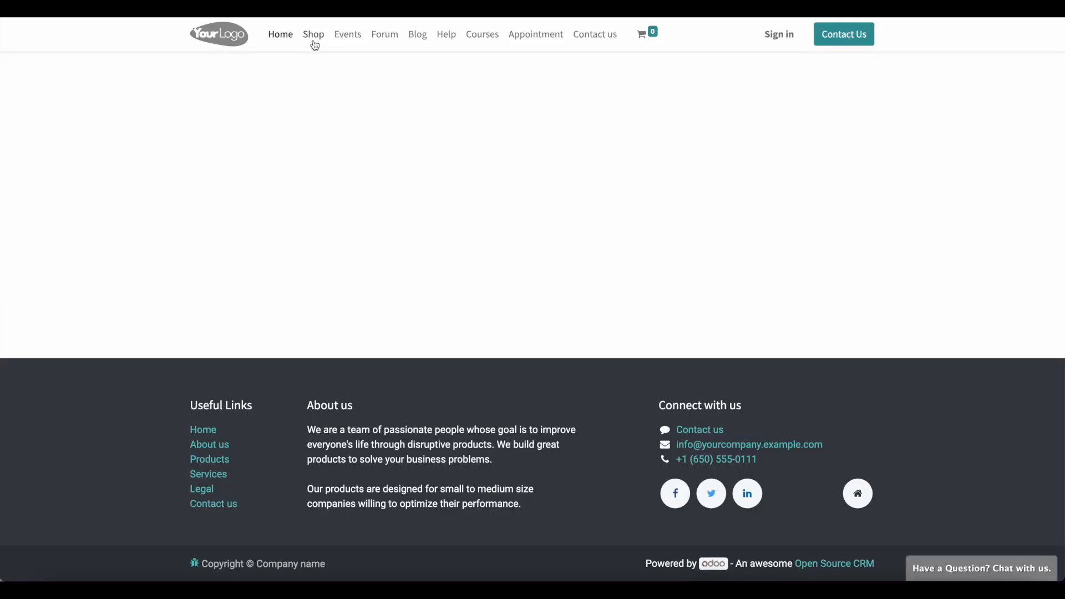
- In the website's online shop, search for "water can" and add one Water can to the cart
left_click(314, 38)
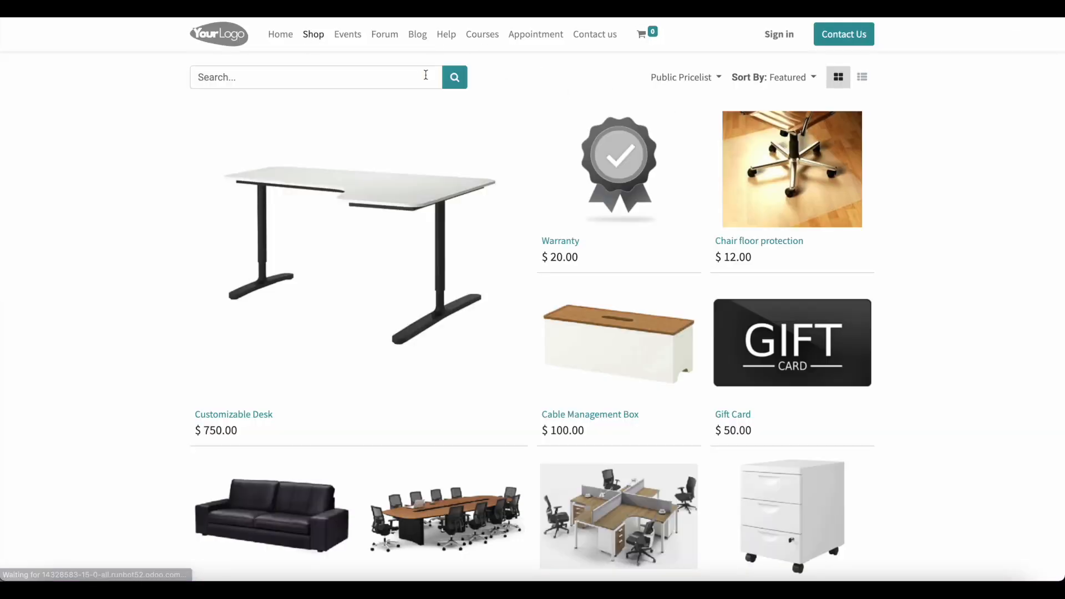
left_click(426, 75)
type("water can")
key("Return")
left_click(296, 147)
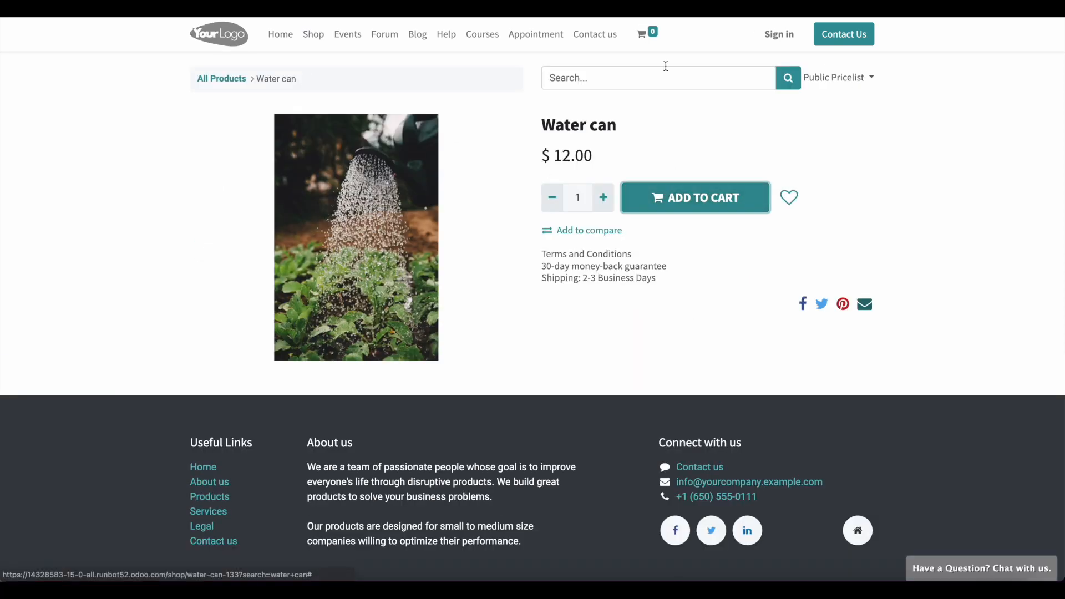
left_click(661, 191)
- View the cart containing the Water can and proceed to checkout
mouse_move(650, 43)
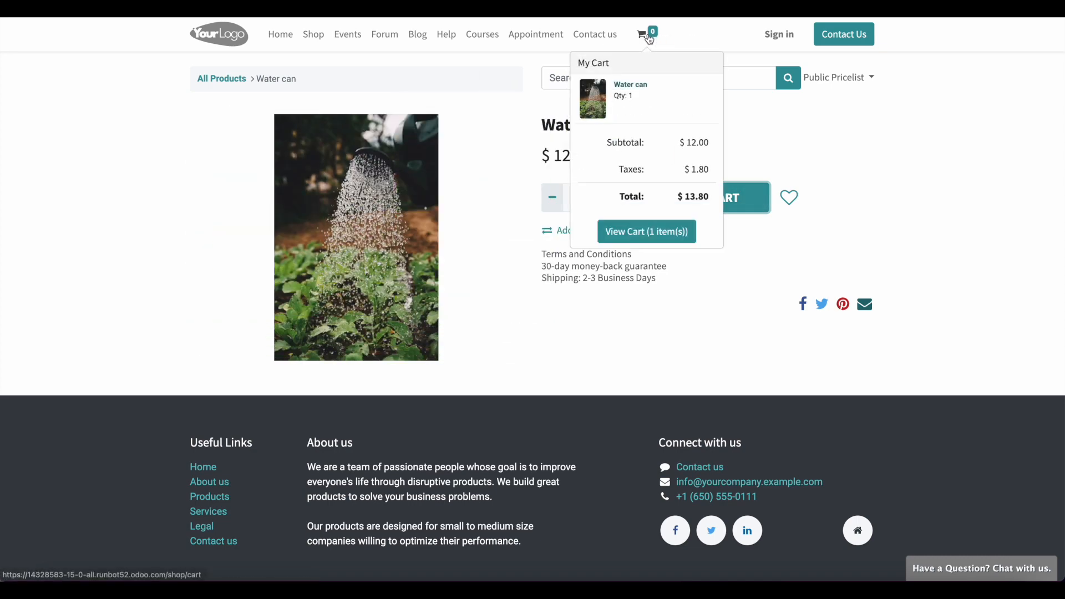
left_click(646, 232)
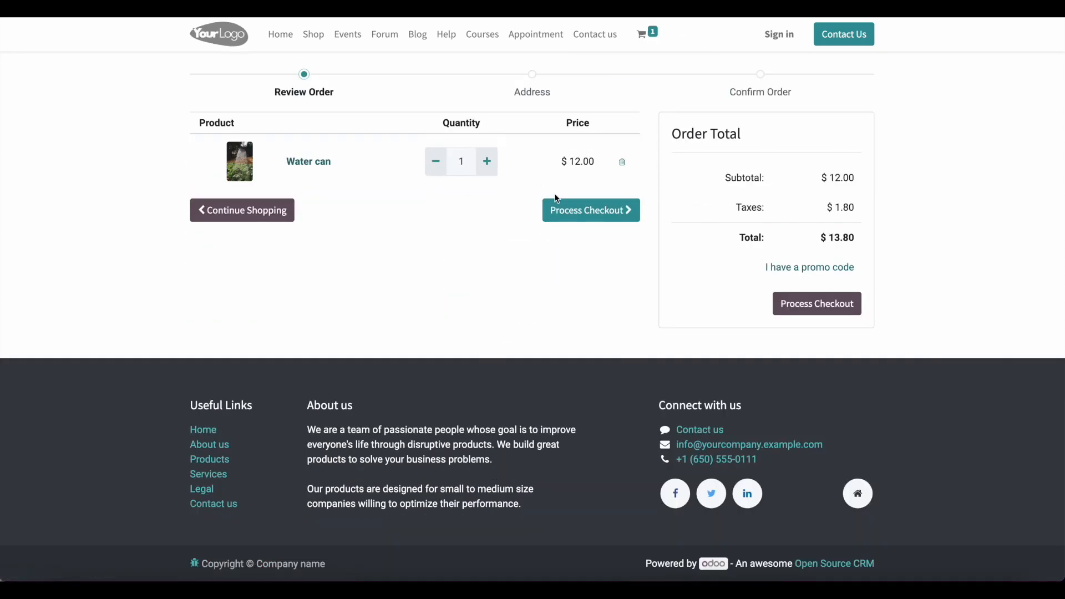
left_click(566, 210)
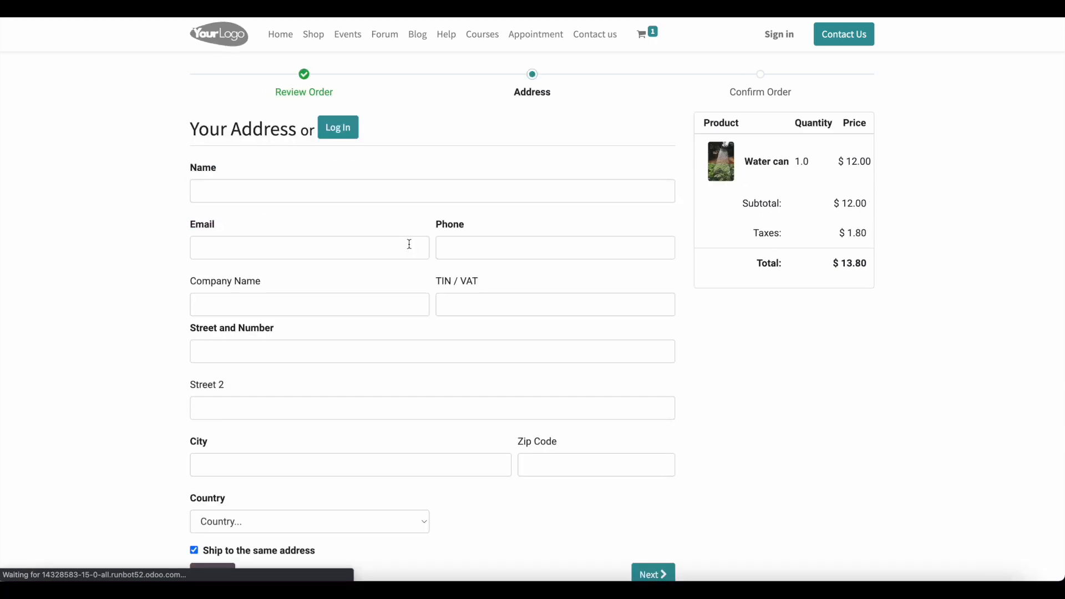
- Fill in the customer's contact and address details from the saved profile, keep shipping to the same address, and pay by Wire Transfer
left_click(359, 192)
left_click(274, 222)
scroll(418, 335, "down", 1)
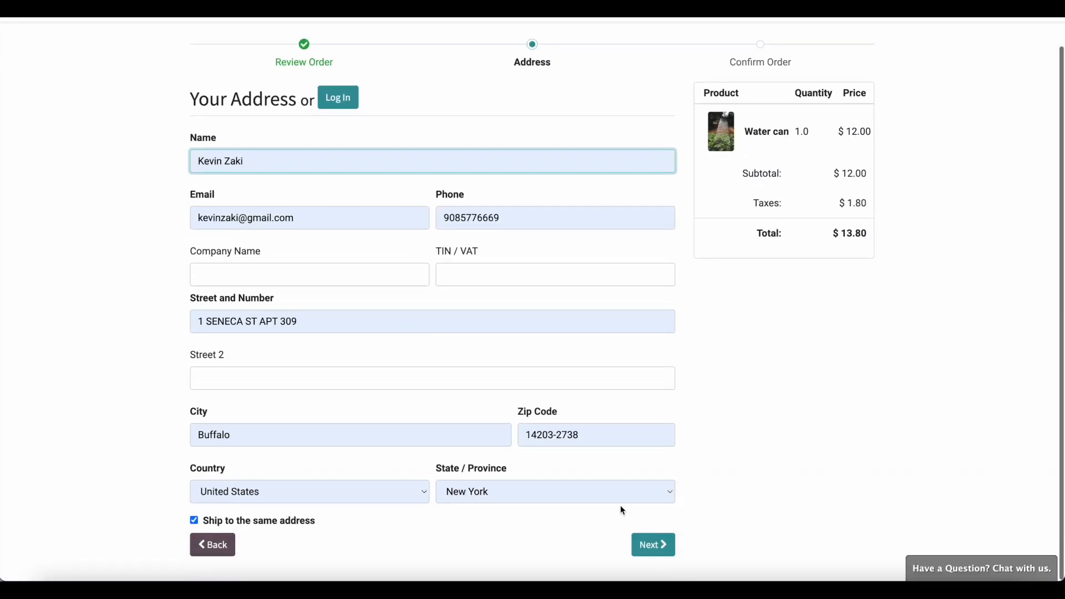
left_click(659, 547)
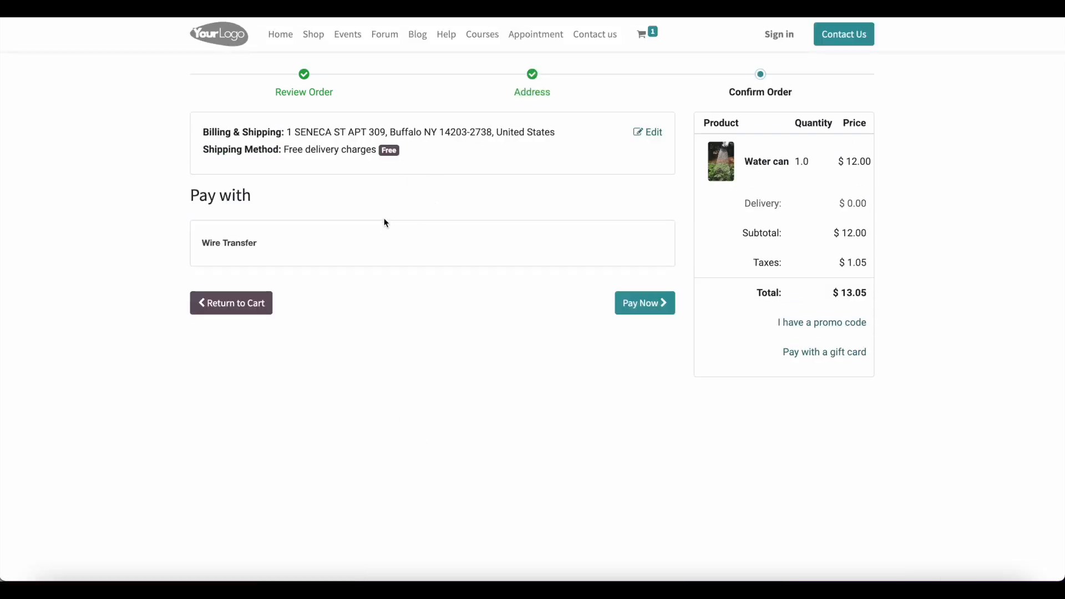
left_click(641, 316)
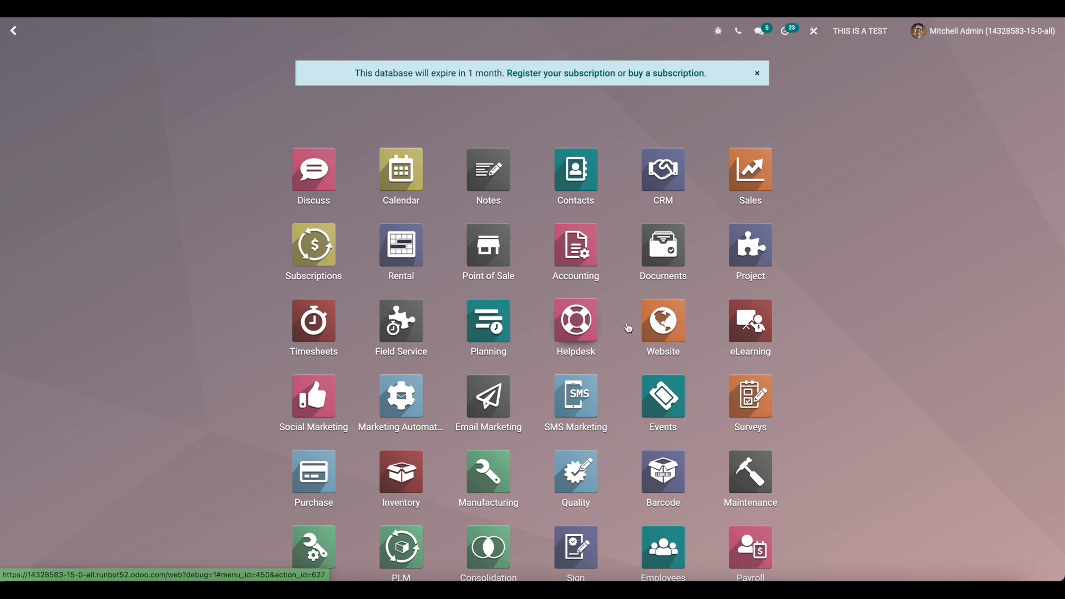
- In the Website backend, open the newest online order and review the taxes on its order lines
left_click(629, 328)
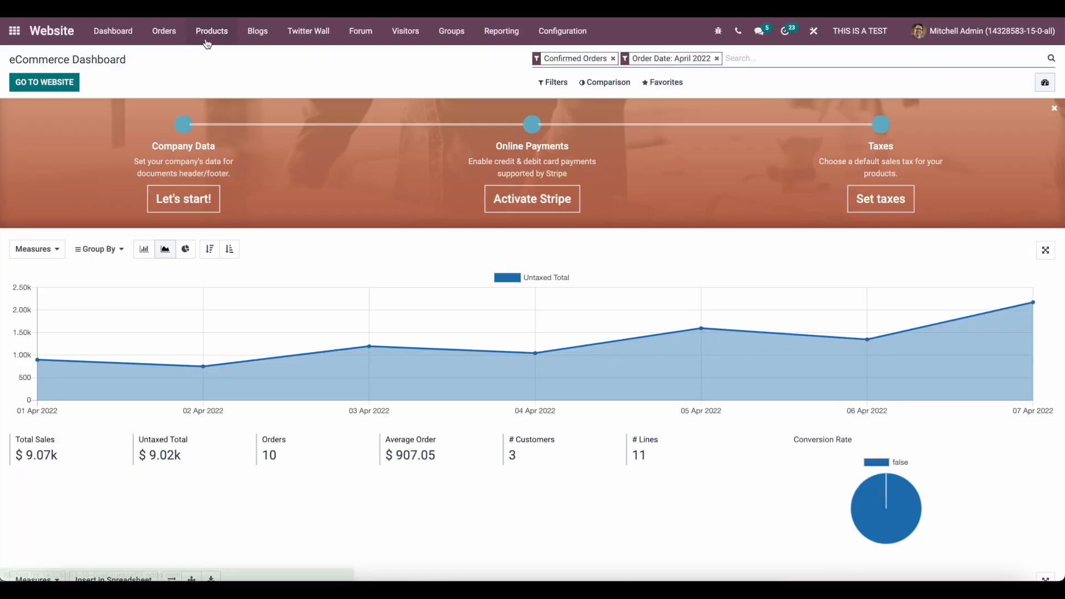
left_click(166, 31)
left_click(177, 59)
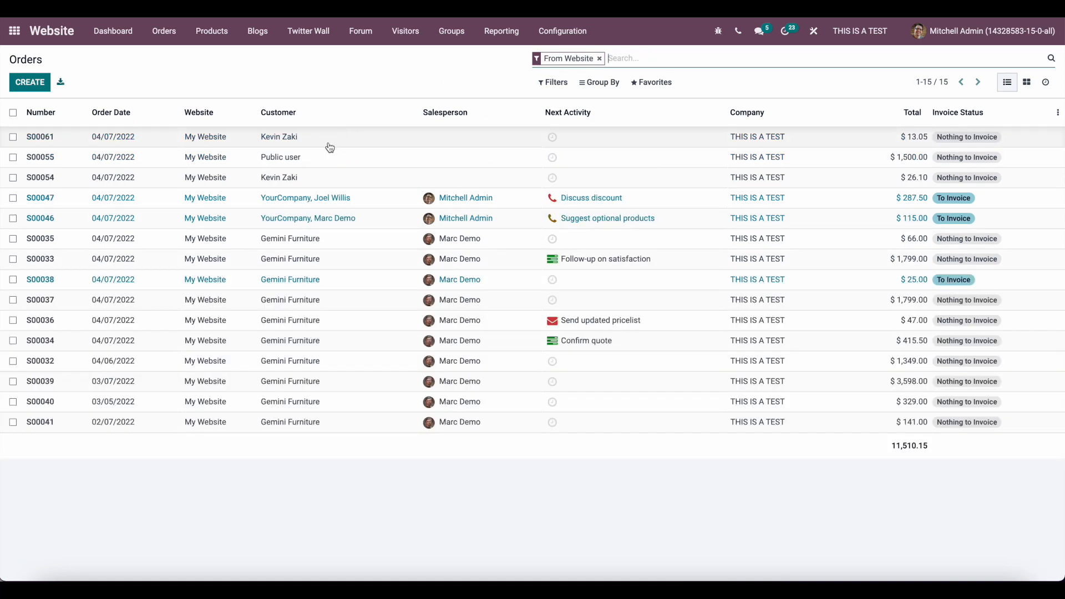
left_click(329, 144)
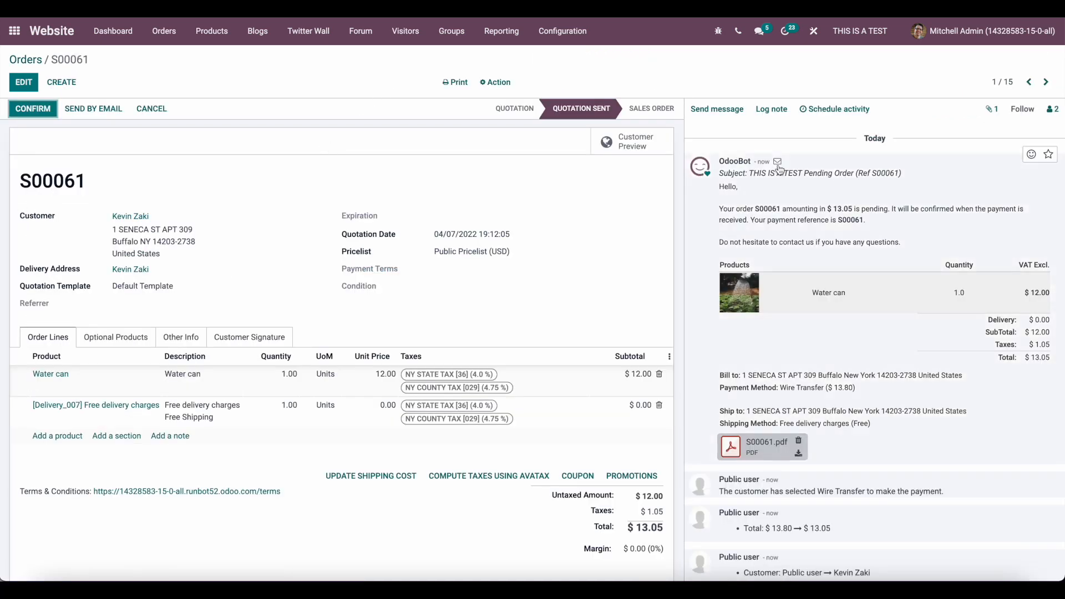
scroll(483, 311, "down", 1)
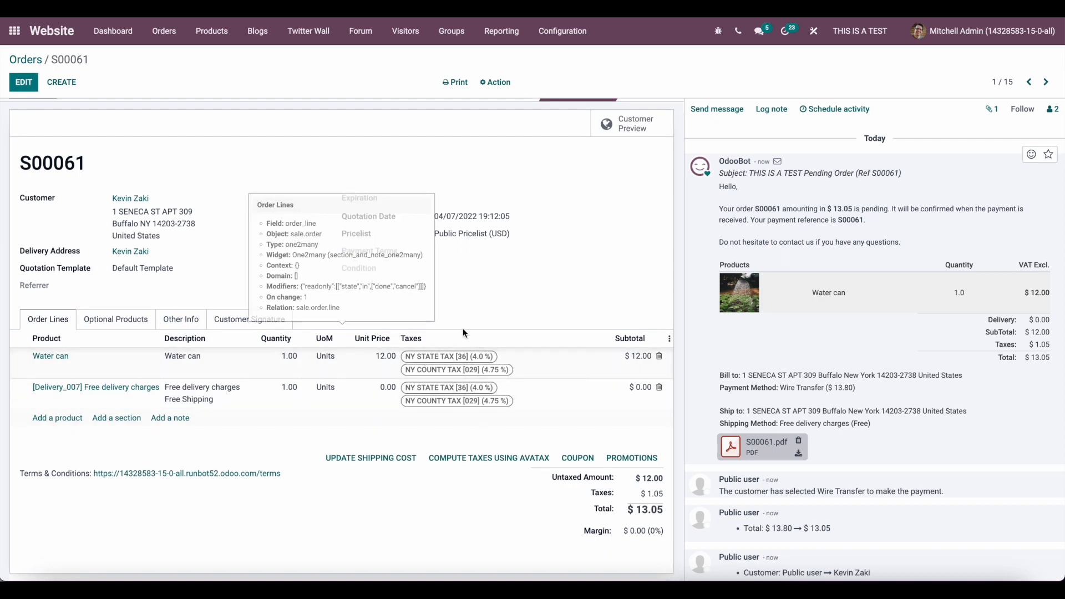
scroll(454, 316, "up", 1)
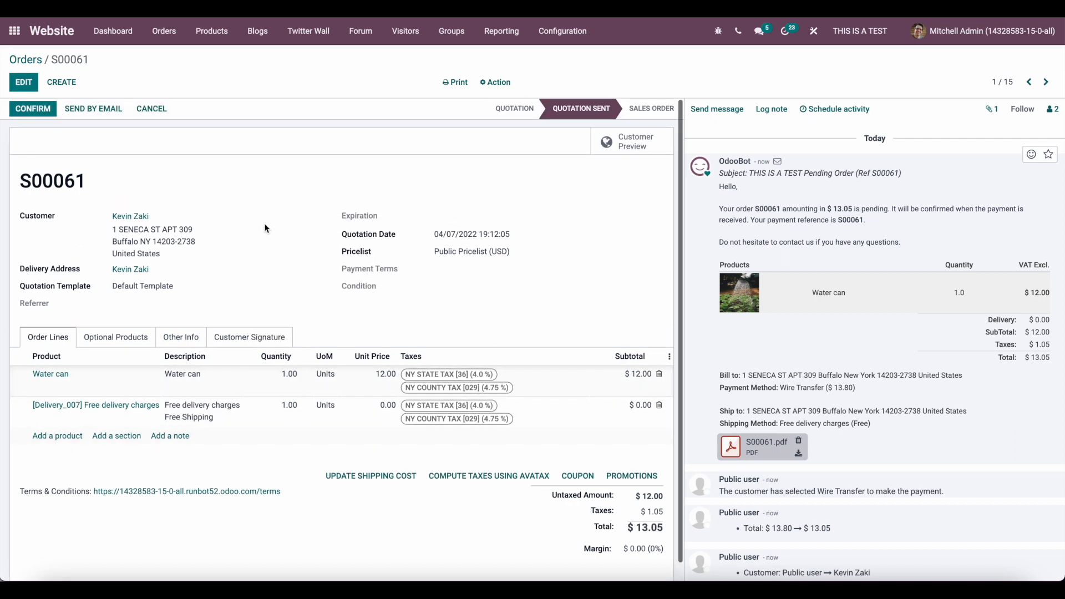
- Switch to Accounting and open the Tax Report to review the sales and purchase taxes
left_click(12, 32)
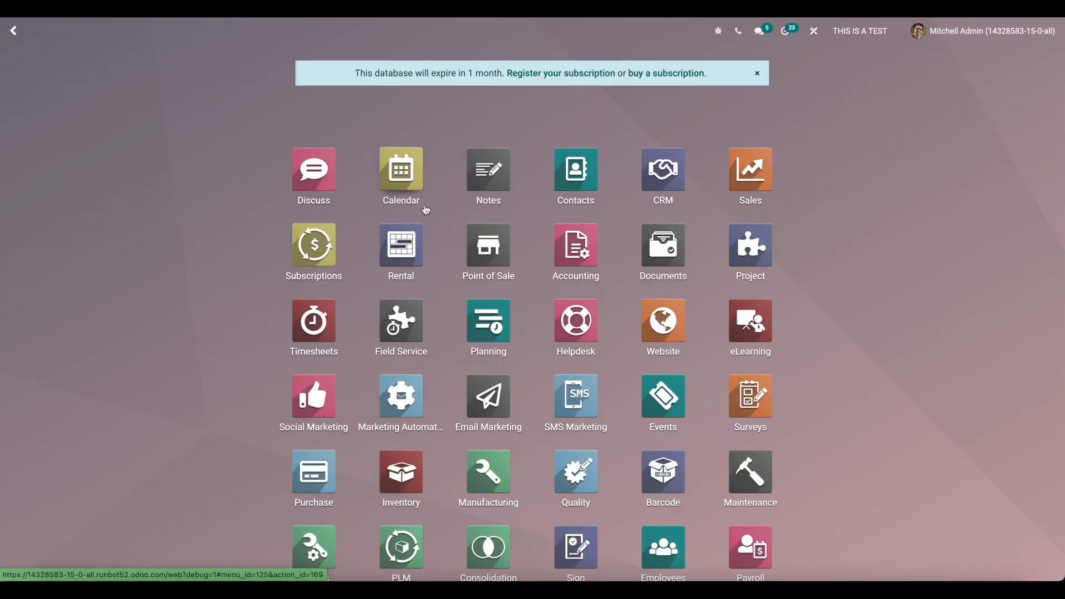
type("acc")
key("Return")
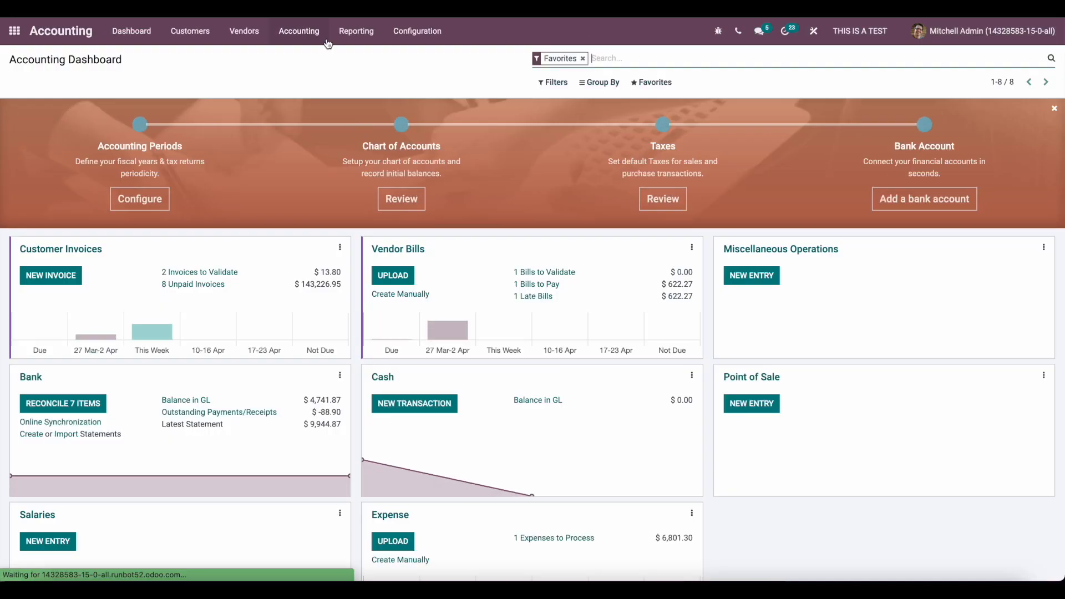
left_click(350, 31)
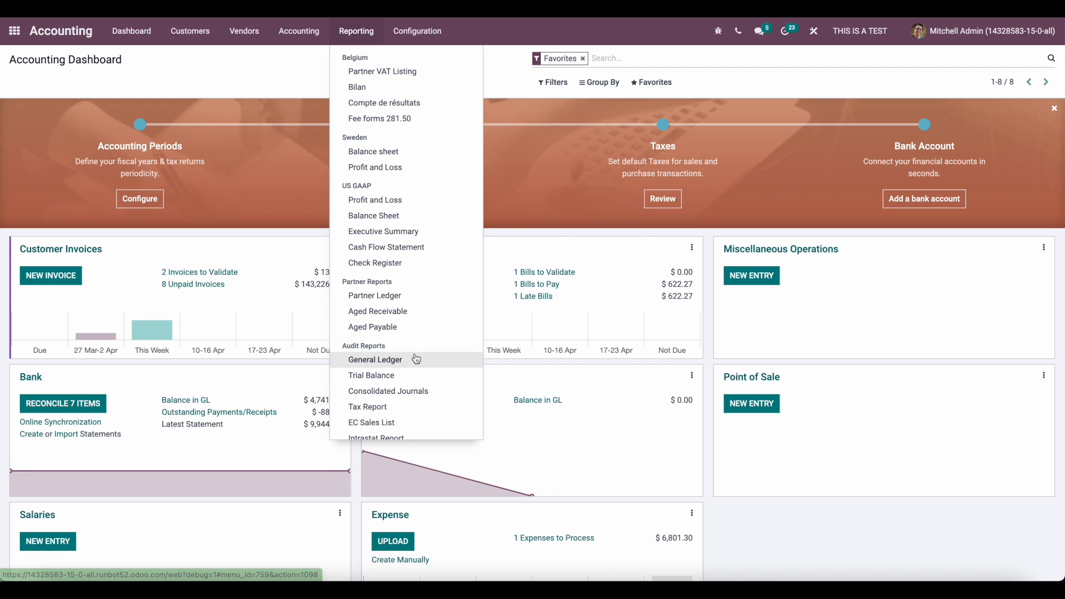
scroll(416, 369, "down", 1)
left_click(412, 383)
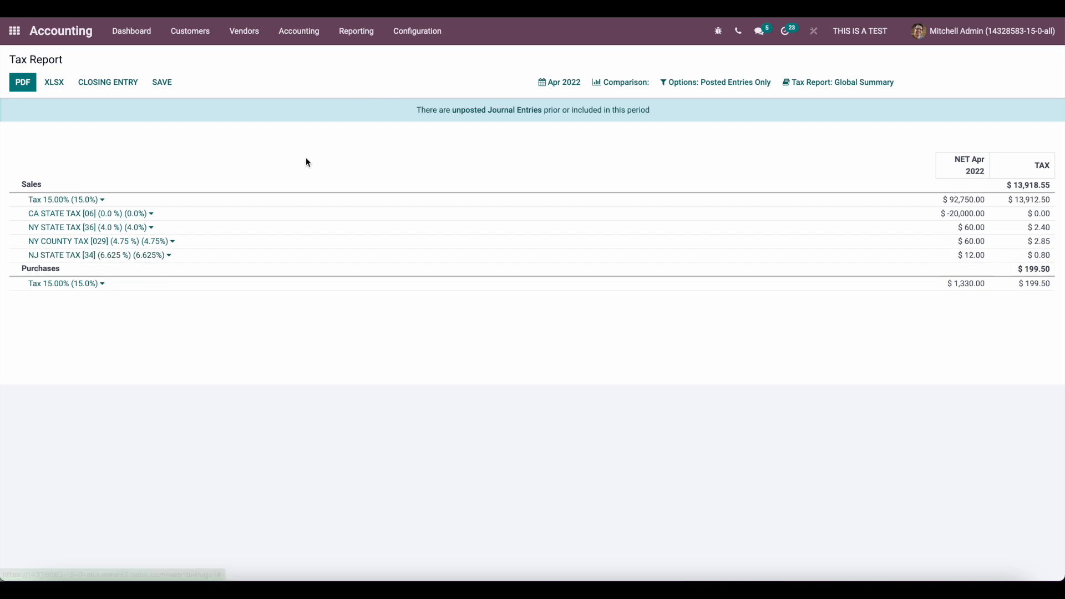
- Open the list of configured taxes and view the NY STATE TAX [36] record
left_click(408, 33)
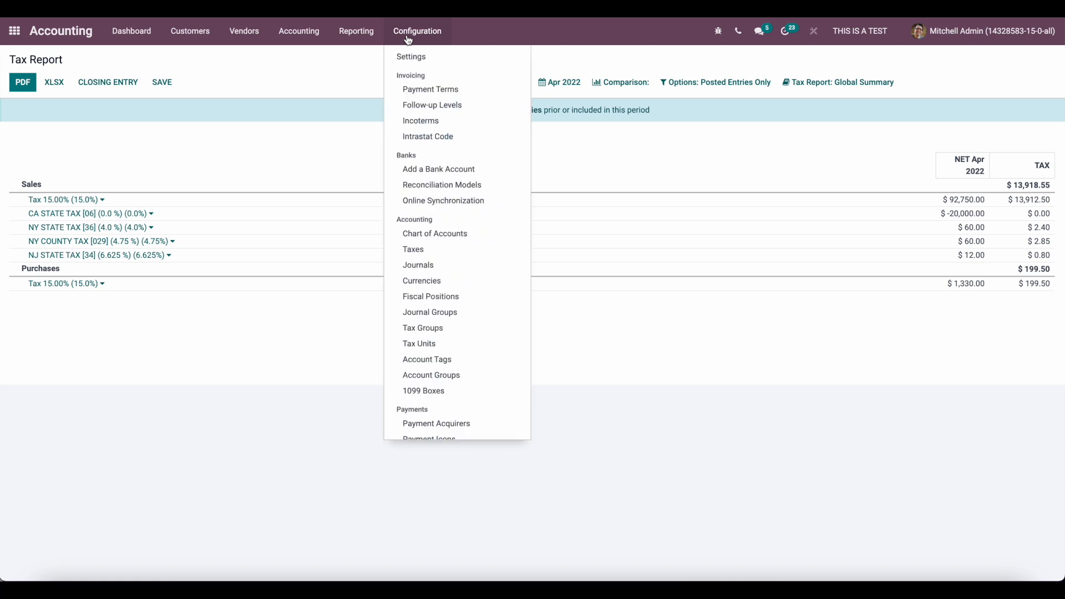
left_click(441, 250)
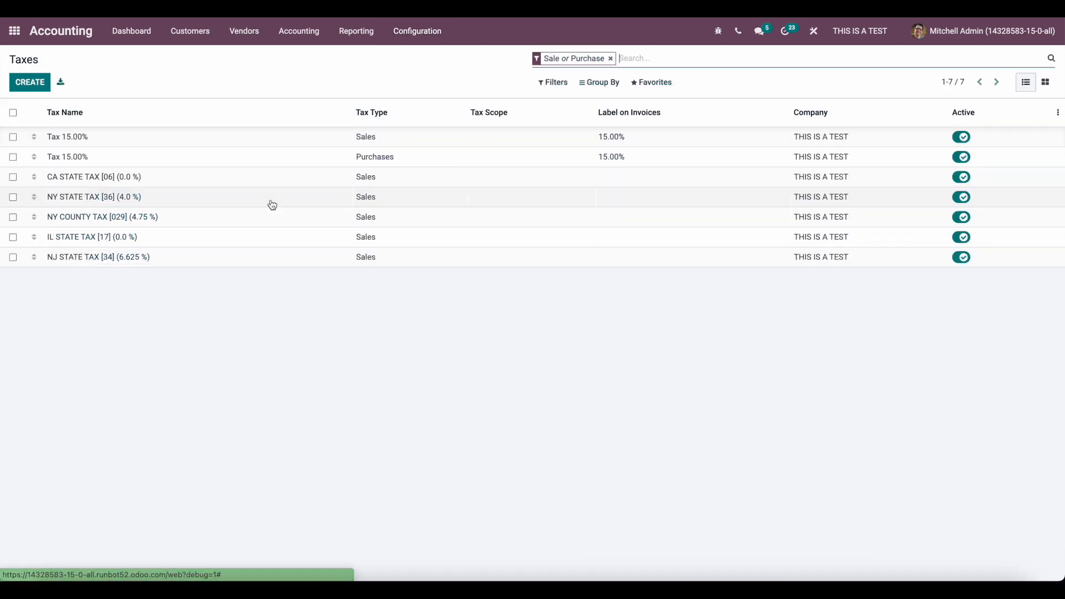
left_click(156, 202)
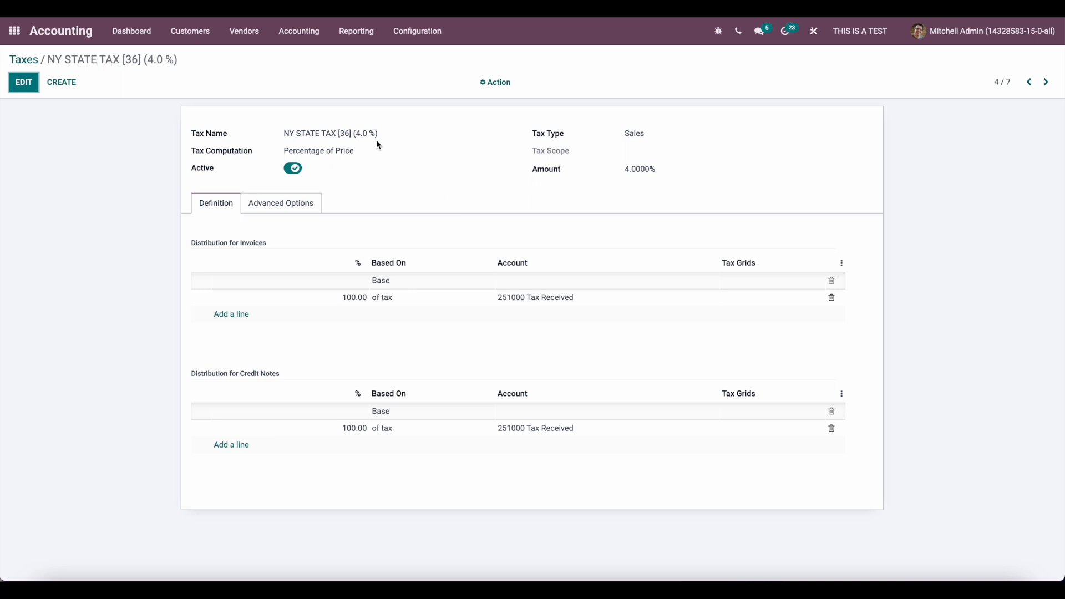
- Return to the taxes list, examine the NJ STATE TAX [34] record's amount and distribution, and go back to the app overview
left_click(23, 60)
left_click(222, 257)
left_click_drag(630, 169, 650, 170)
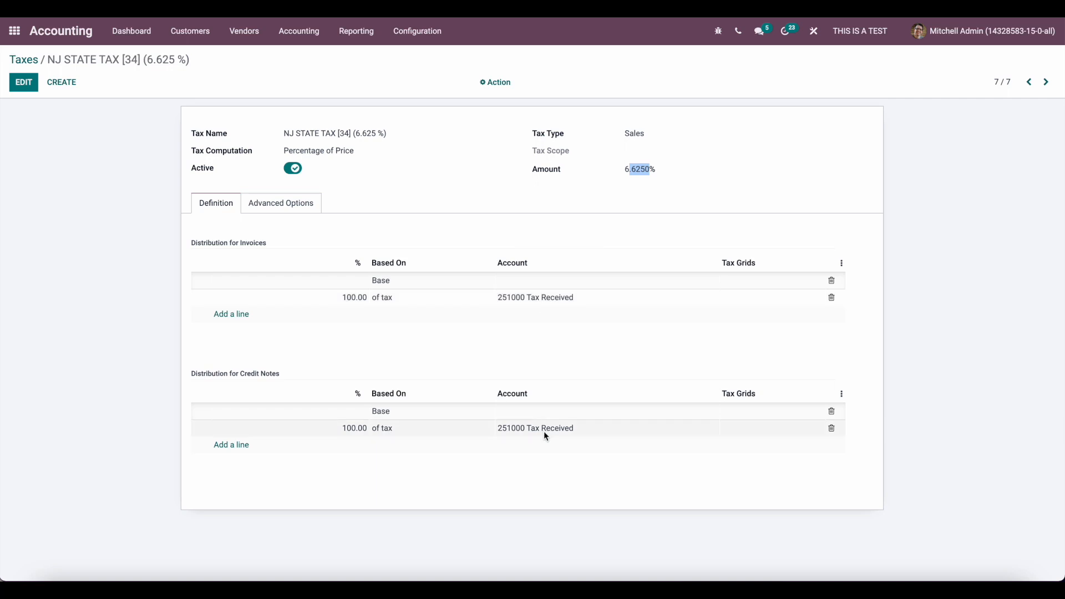
left_click(294, 214)
left_click(208, 207)
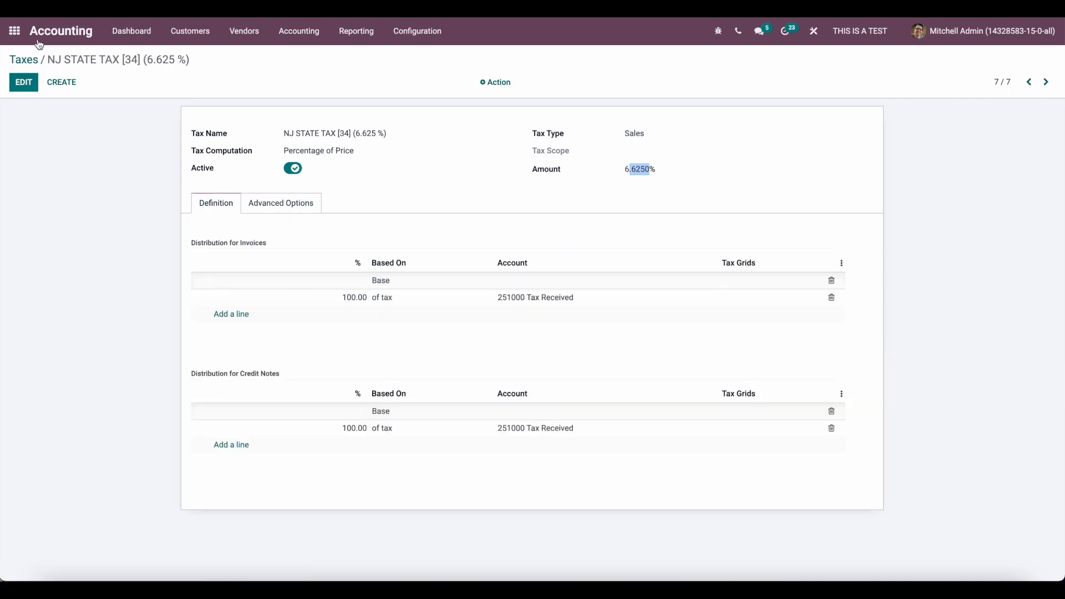
left_click(14, 31)
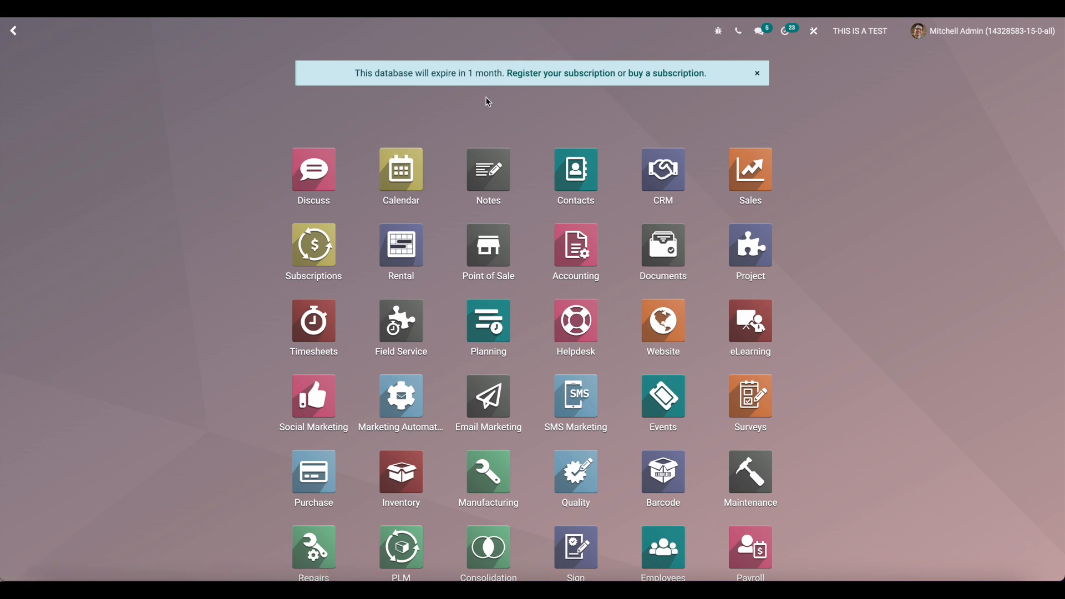